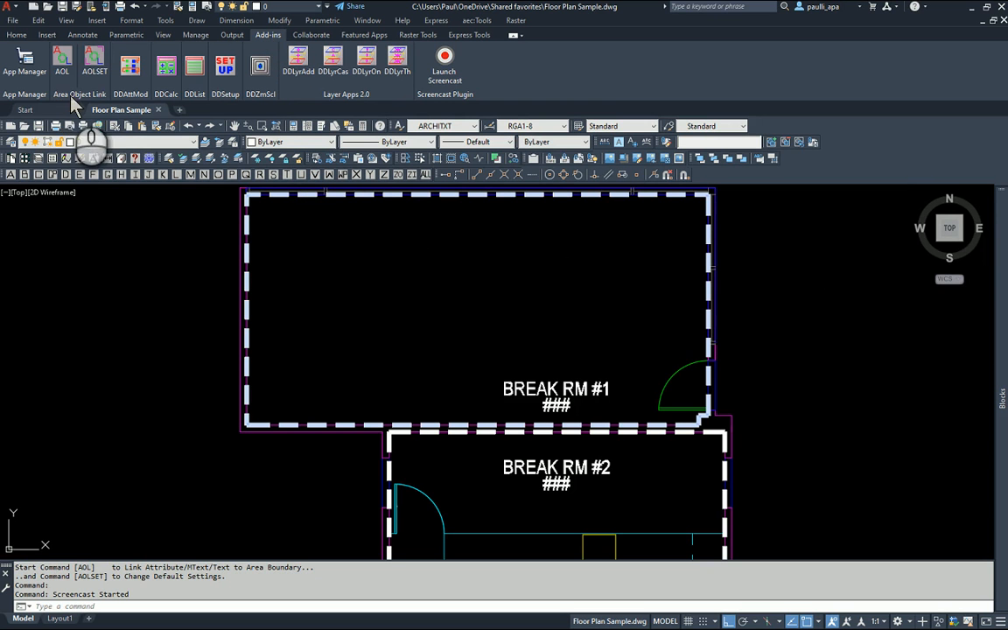
# Start Area Object Link with the Link command and enable adding a suffix to the area text
pyautogui.click(62, 68)
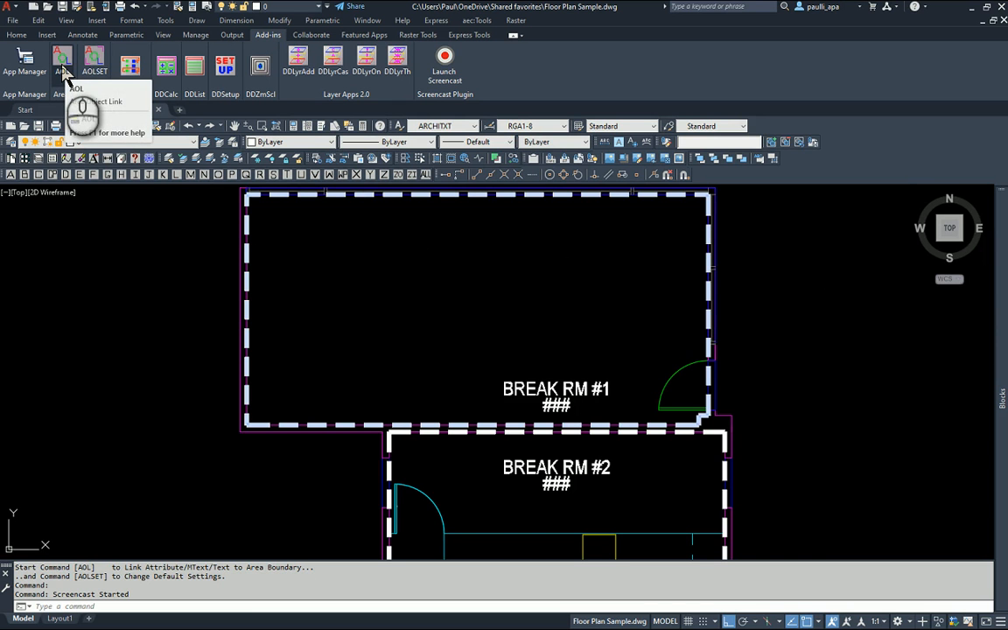
pyautogui.click(62, 70)
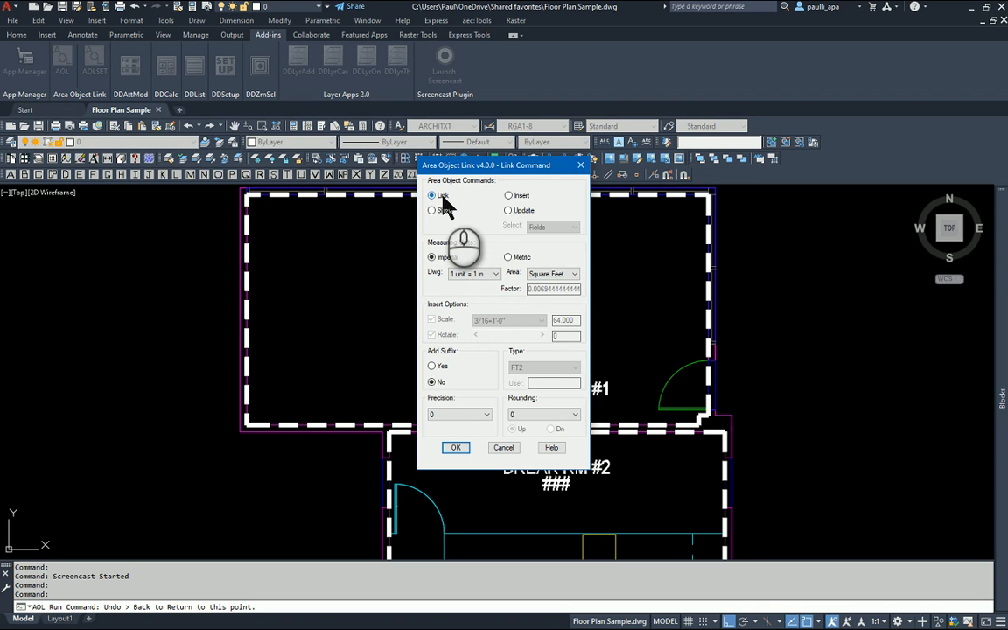
pyautogui.click(434, 367)
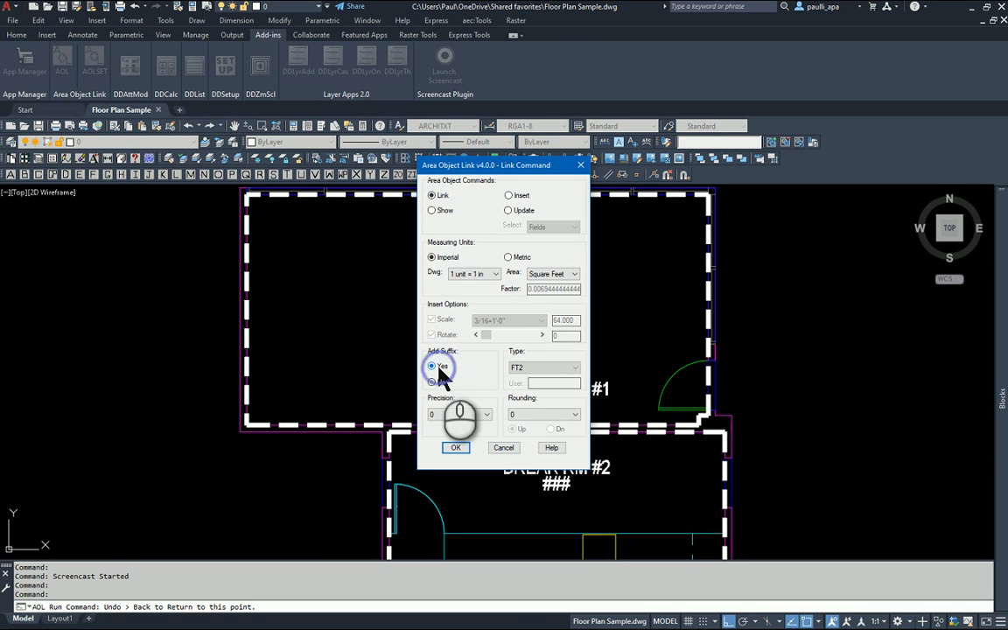
# Examine the available drawing units and the Metric area options, and return the measuring units to Imperial
pyautogui.click(493, 275)
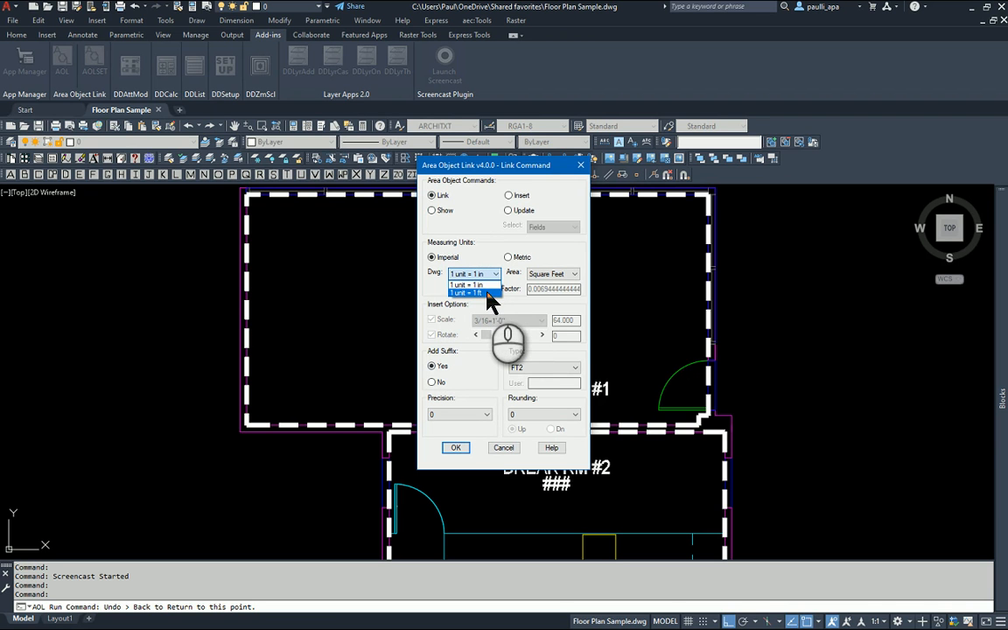
pyautogui.click(516, 260)
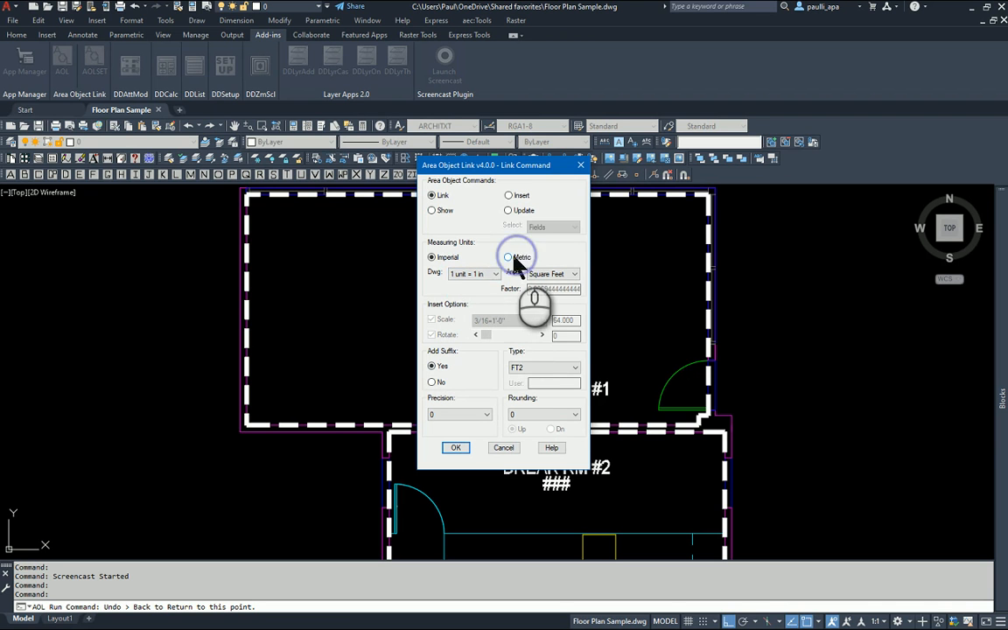
pyautogui.click(495, 273)
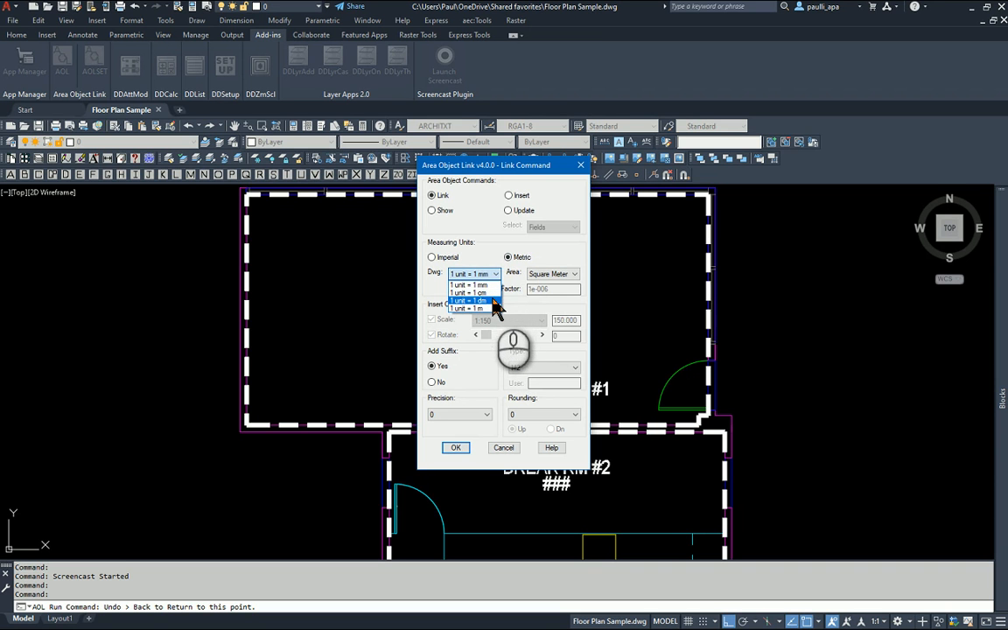
pyautogui.click(547, 278)
pyautogui.click(547, 278)
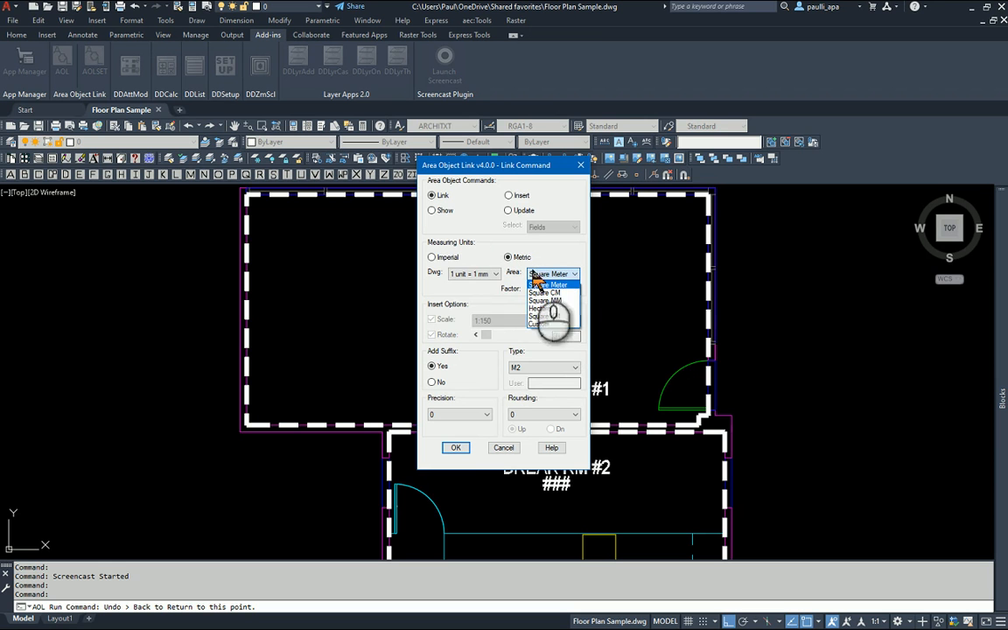
pyautogui.click(438, 262)
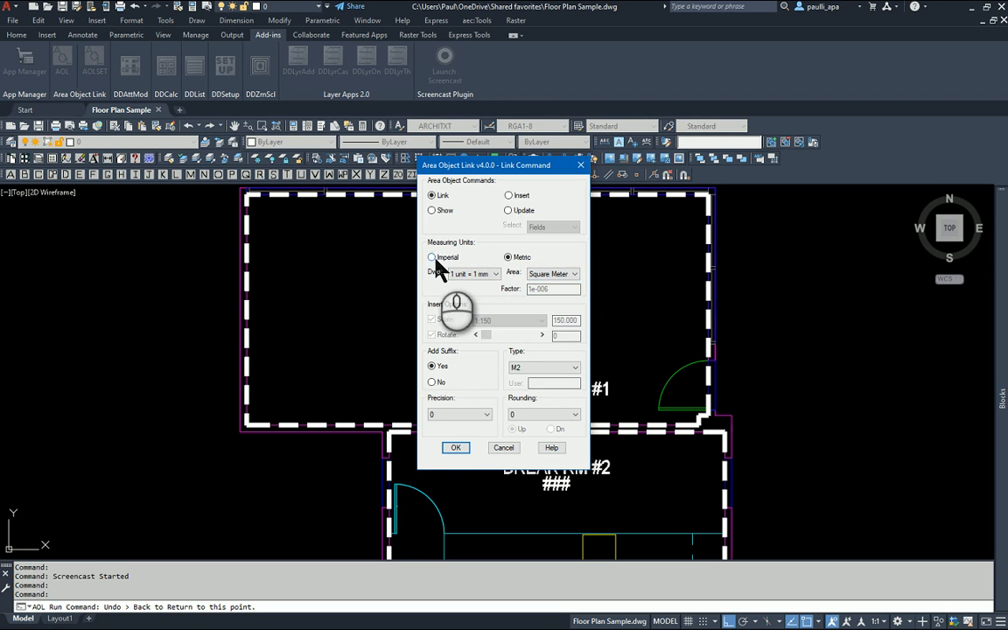
pyautogui.click(433, 259)
# Keep drawing units at 1 unit = 1 in, choose Square Feet as the area unit, and set the suffix type to SQF
pyautogui.click(472, 274)
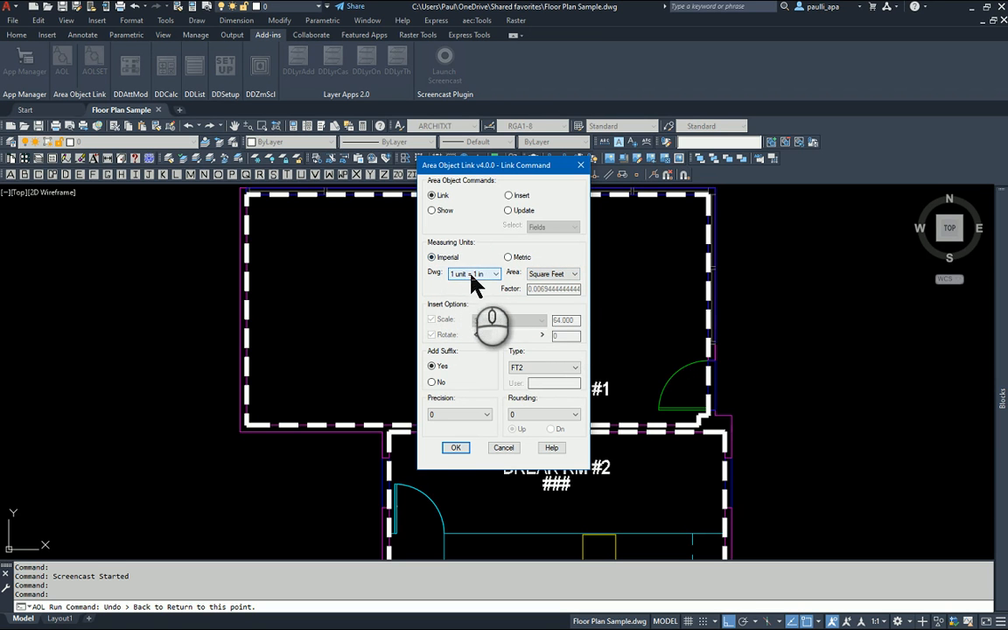
pyautogui.click(554, 276)
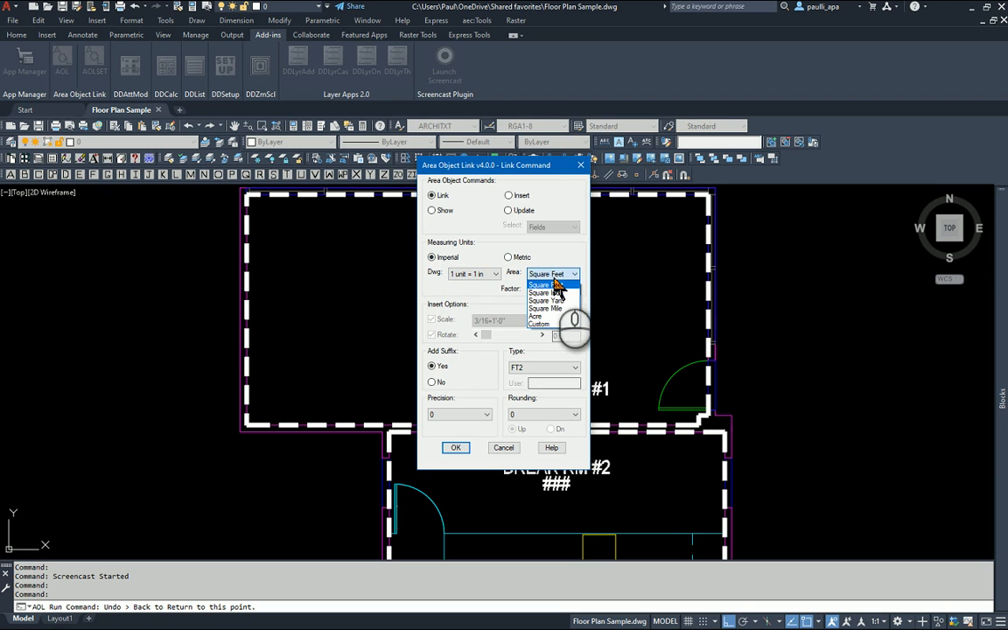
pyautogui.click(558, 286)
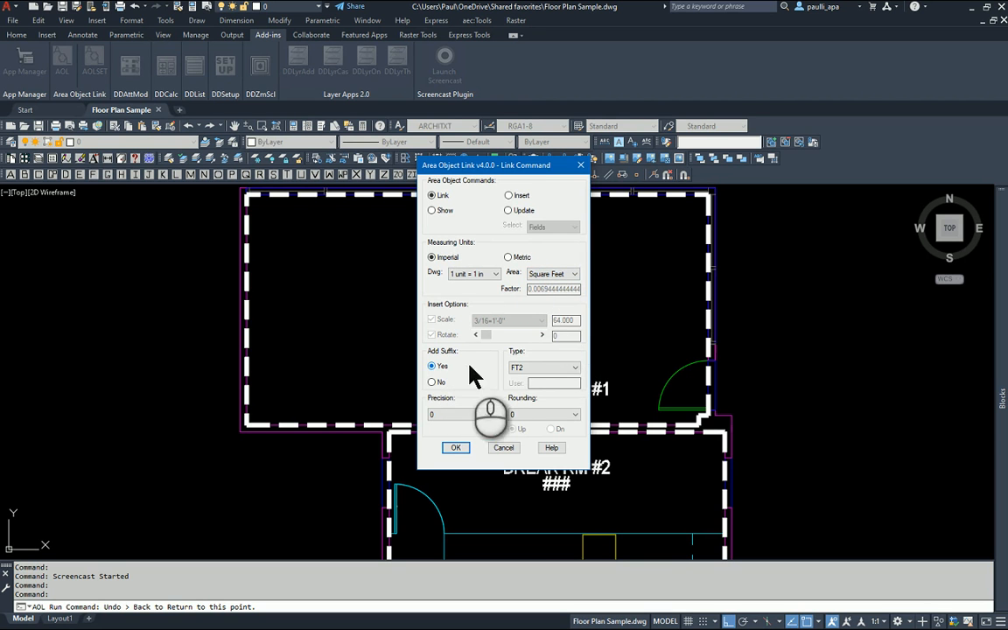
pyautogui.click(536, 369)
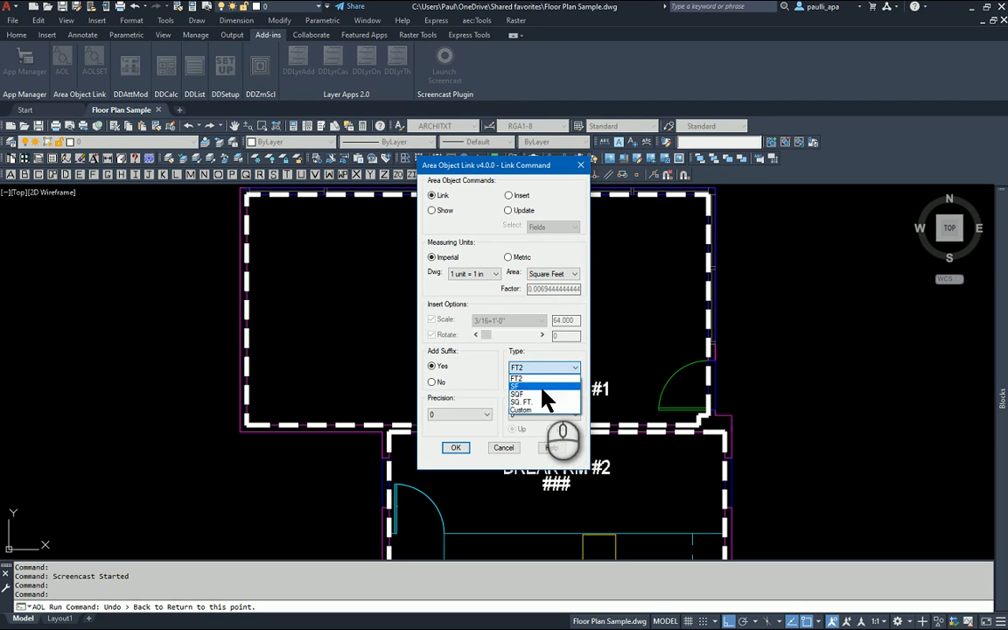
pyautogui.click(542, 395)
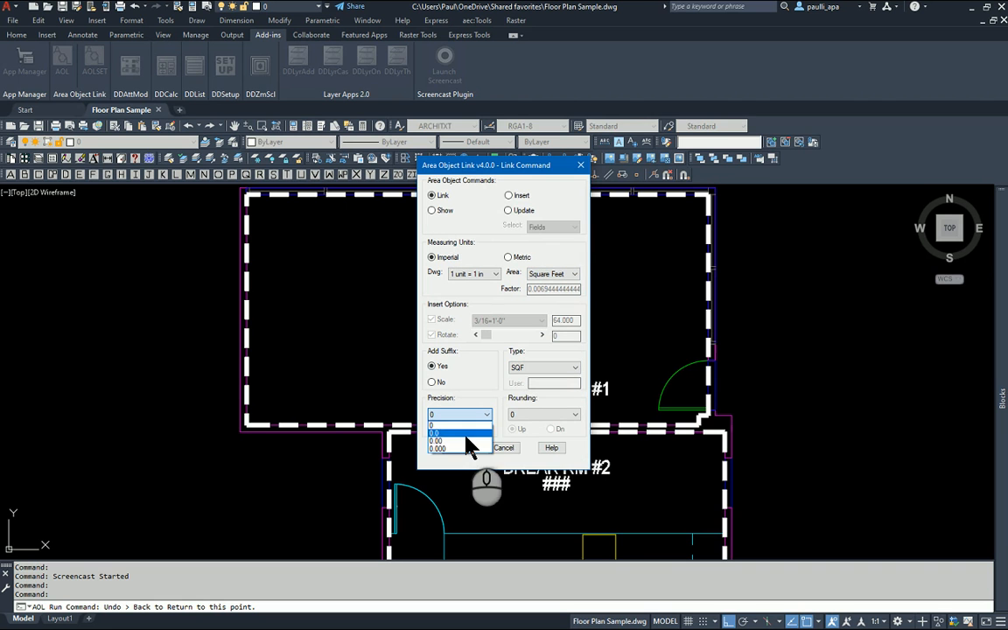
# Review the precision and rounding choices, keep both at 0, and accept the link settings
pyautogui.click(518, 424)
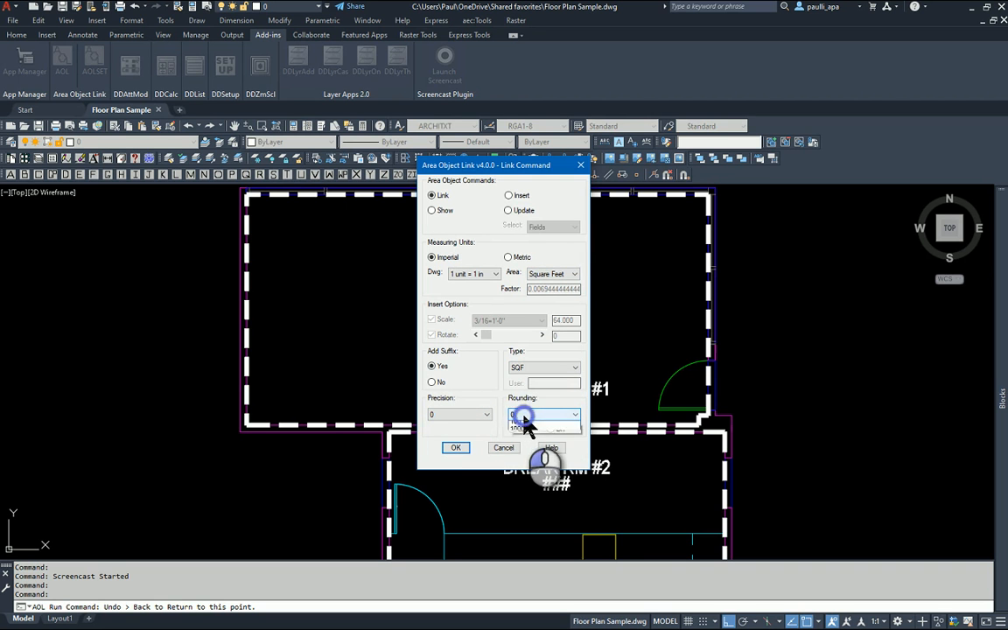
pyautogui.click(525, 415)
pyautogui.click(490, 406)
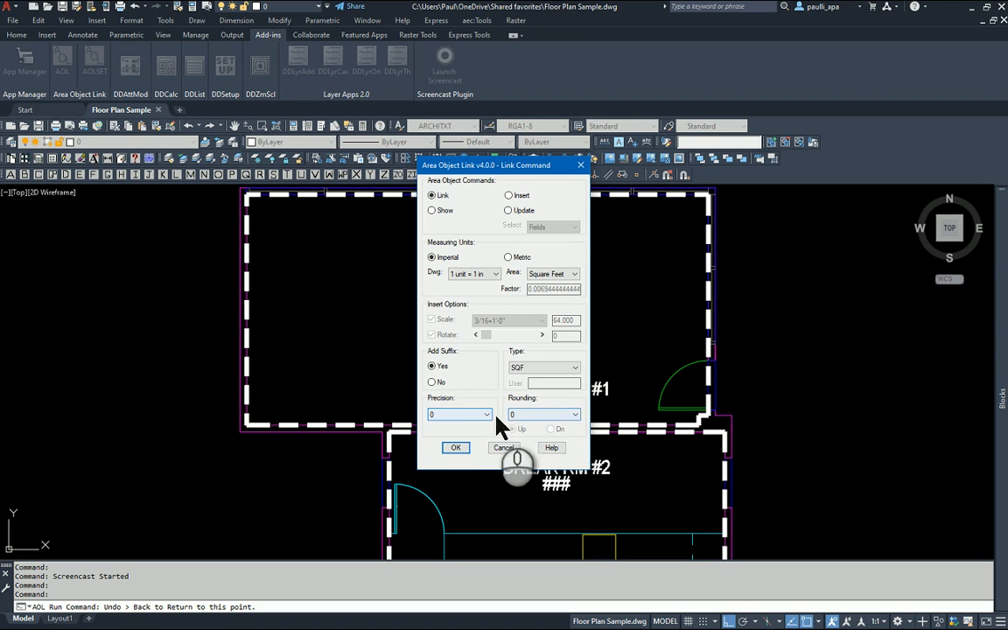
pyautogui.click(456, 448)
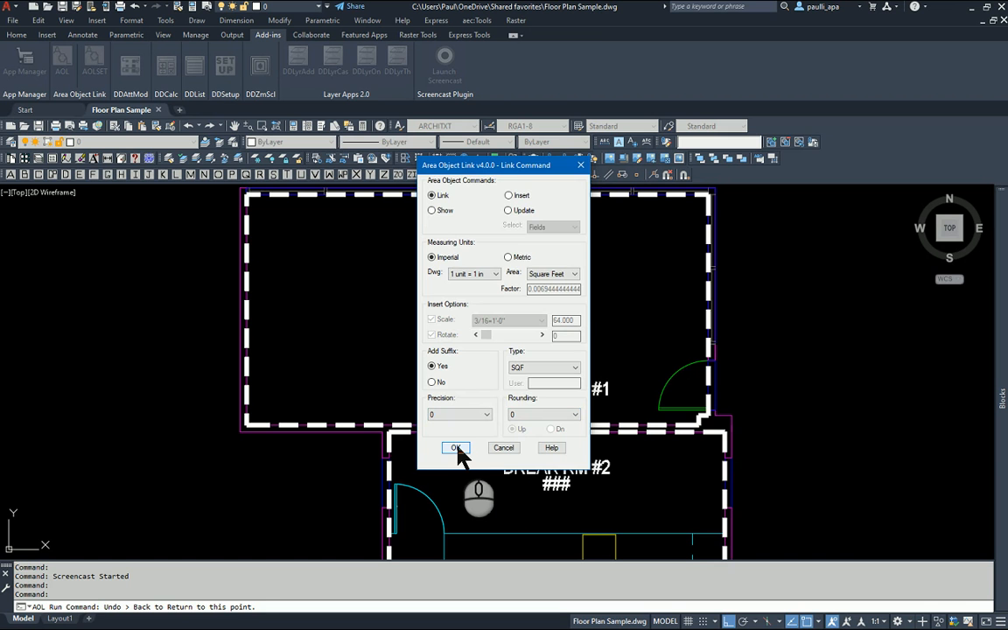
pyautogui.click(455, 448)
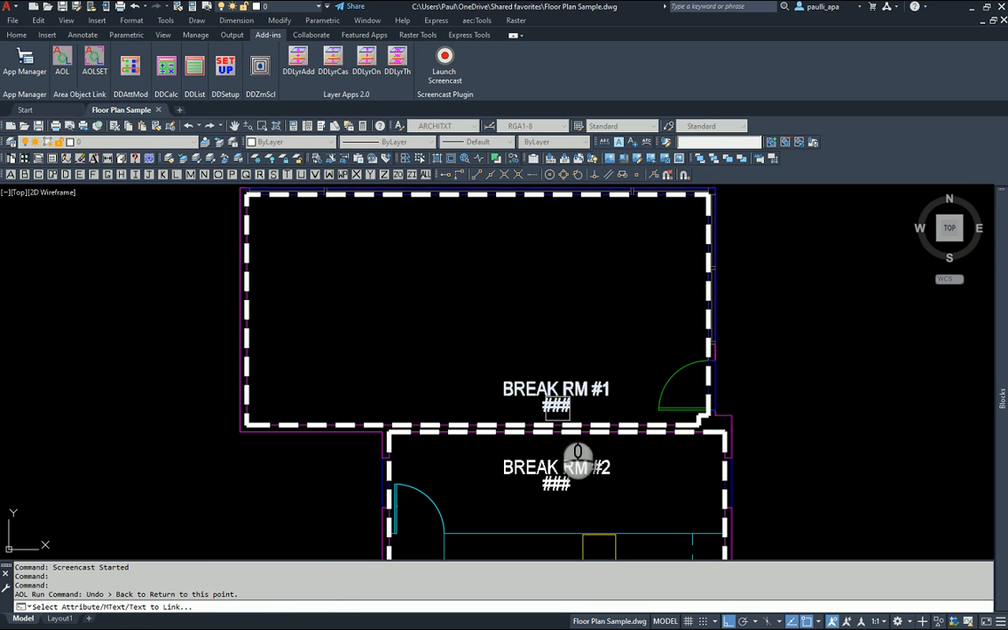
# Link the ### placeholder text under BREAK RM #1 to that room's dashed boundary polyline
pyautogui.click(555, 406)
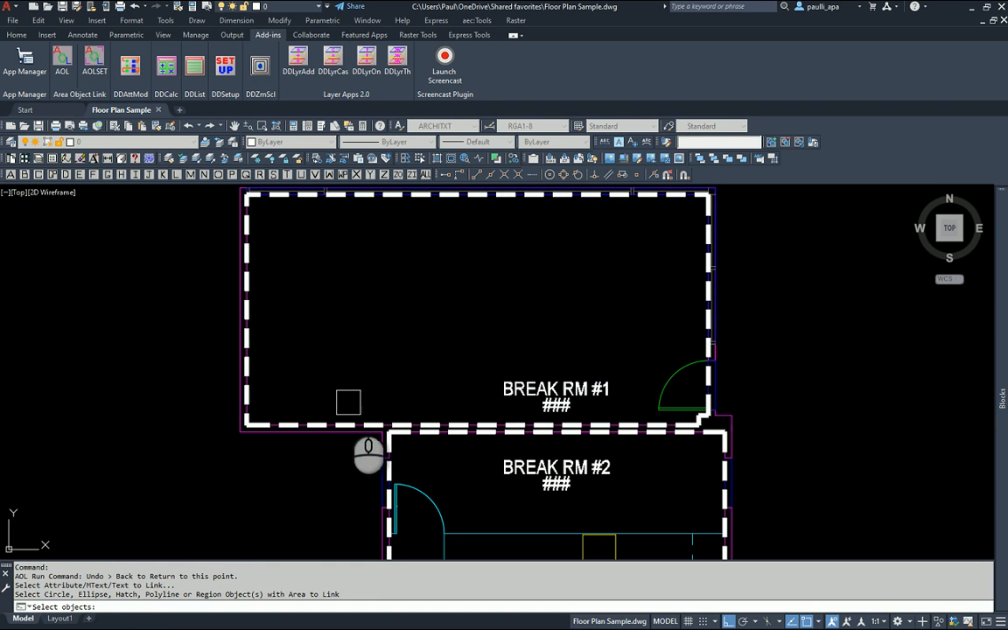
pyautogui.click(344, 411)
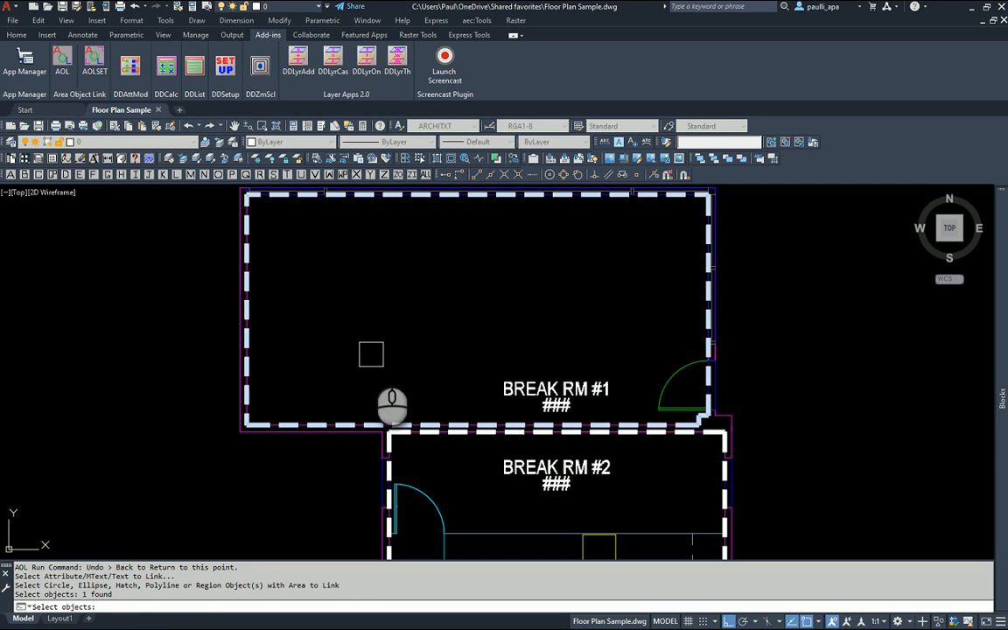
pyautogui.rightClick(371, 354)
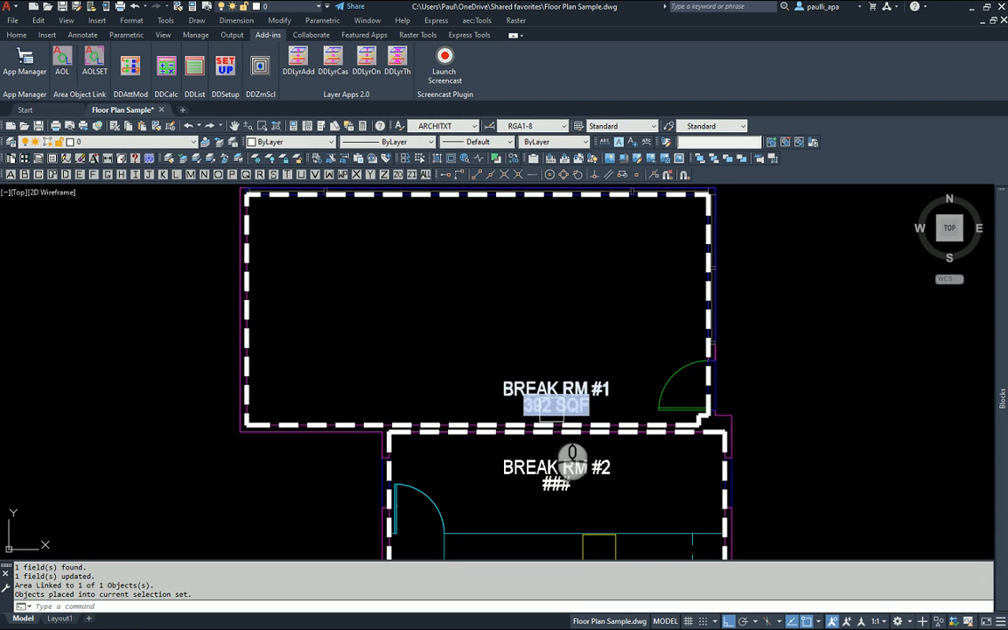
# Display the quick properties of the BREAK RM #1 boundary polyline to check its area
pyautogui.click(701, 321)
pyautogui.rightClick(722, 373)
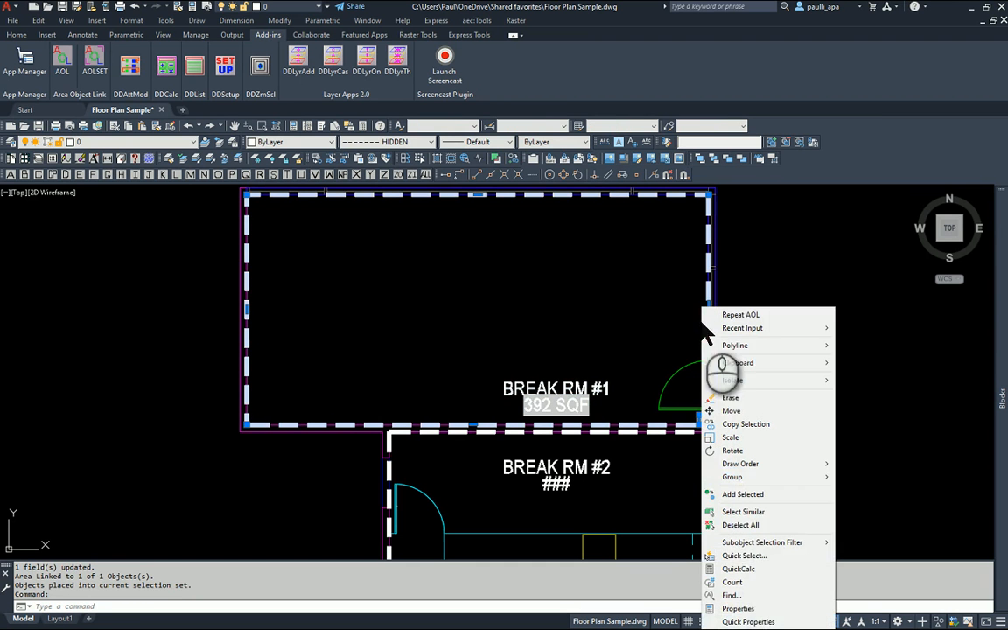
pyautogui.click(751, 615)
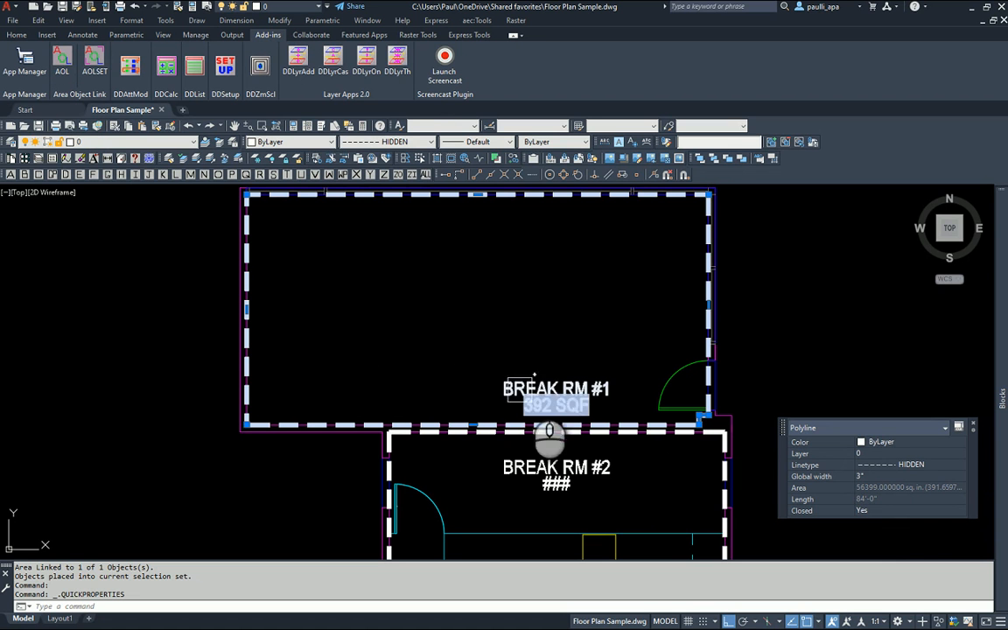
# Link the ### placeholder text under BREAK RM #2 to that room's dashed boundary polyline
pyautogui.click(61, 67)
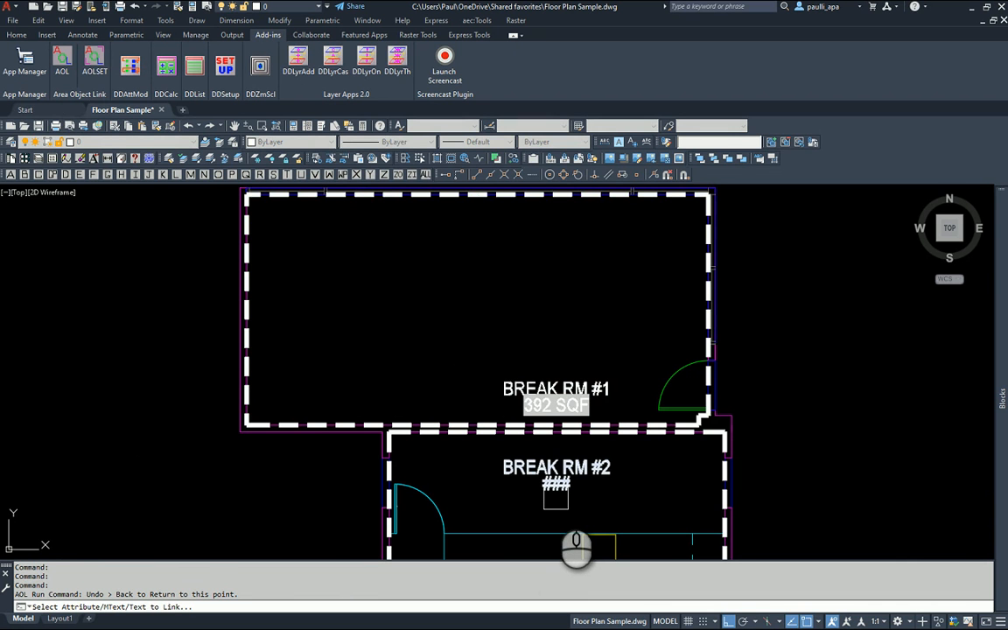
pyautogui.click(556, 494)
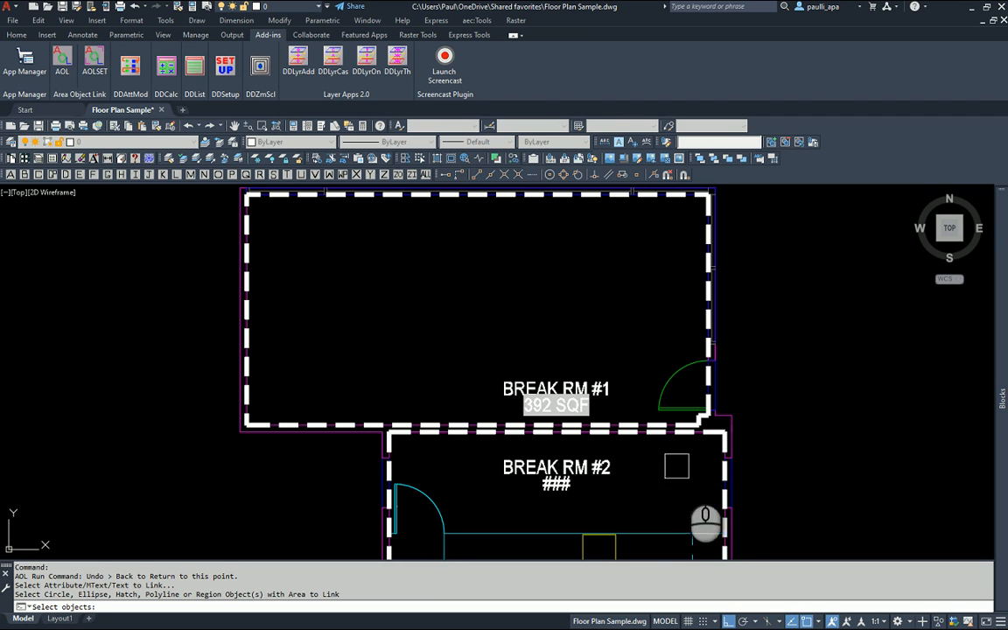
pyautogui.click(715, 476)
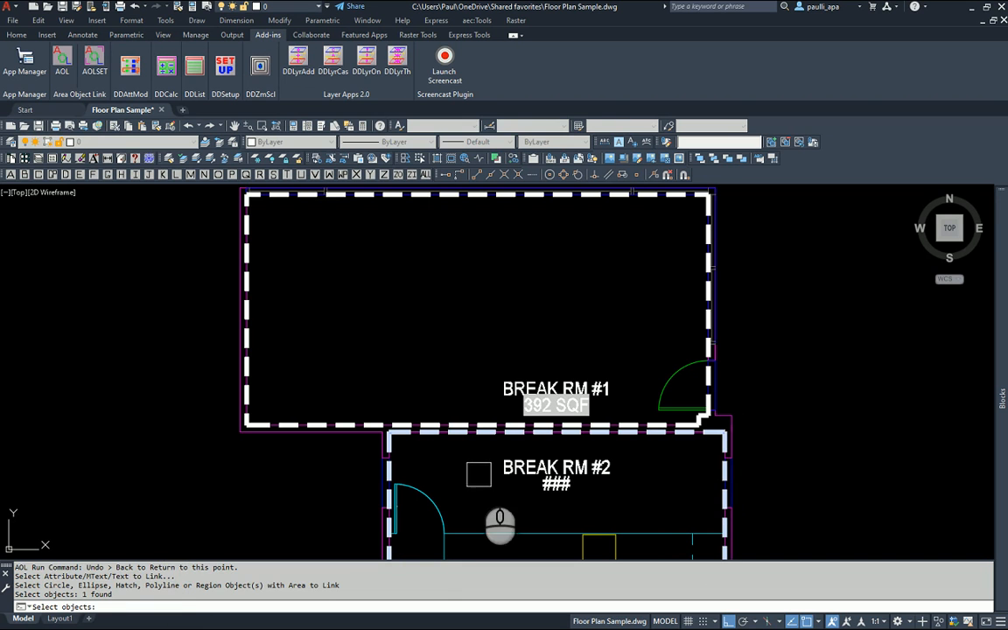
pyautogui.rightClick(473, 479)
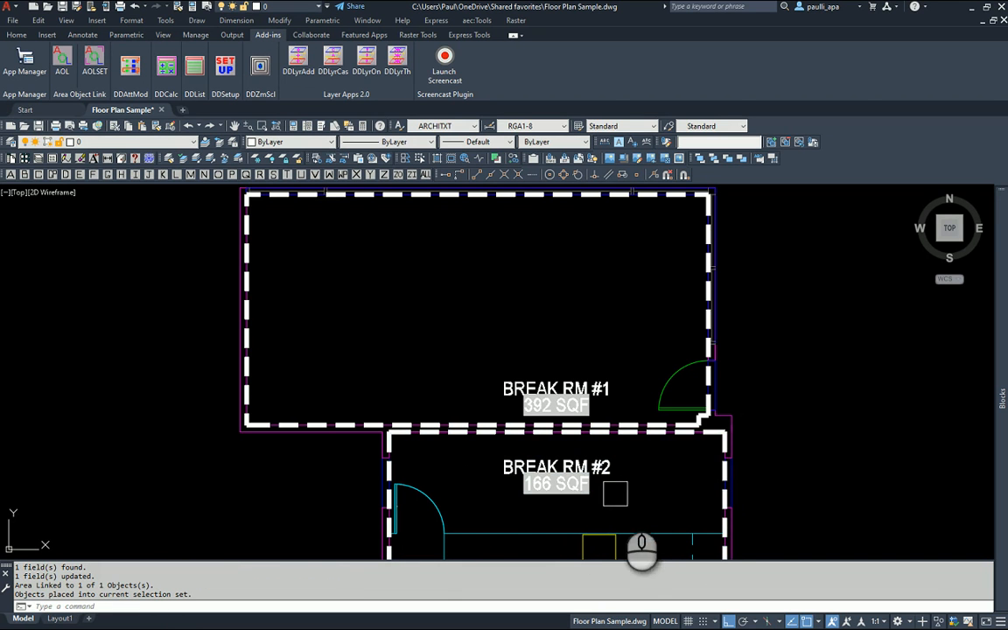
# Display the quick properties of the BREAK RM #2 boundary polyline to check its area
pyautogui.click(717, 477)
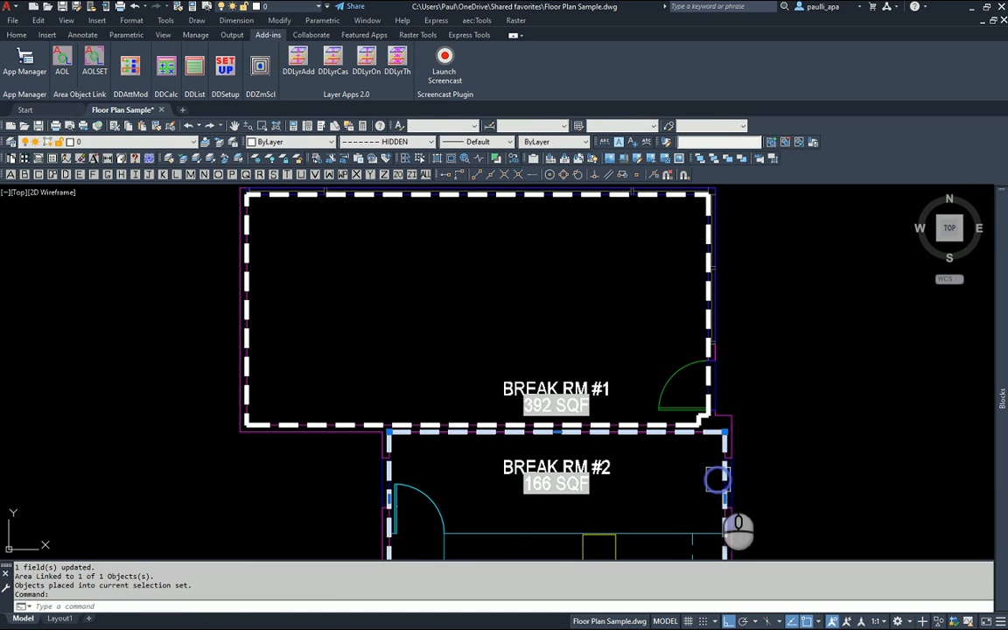
pyautogui.rightClick(717, 478)
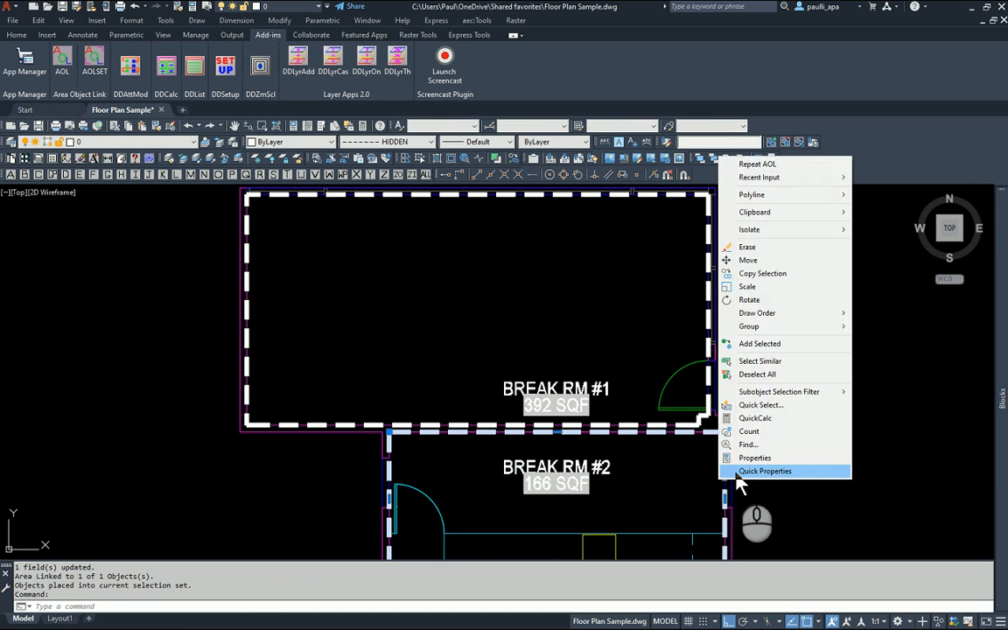
pyautogui.click(740, 470)
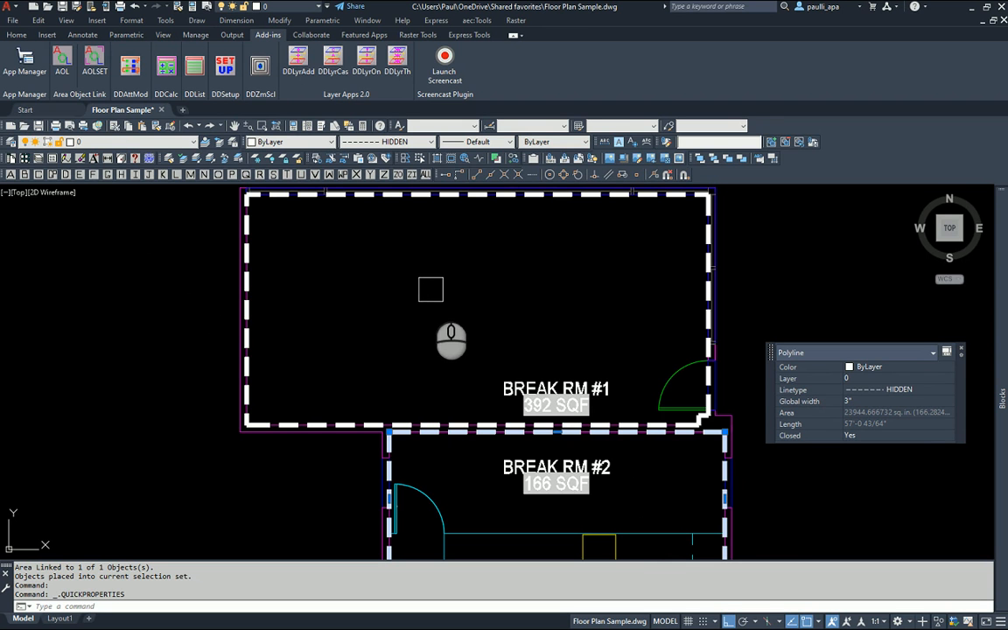
# Set the Area Object Link command to Insert with a label scale of 3/16=1'-0"
pyautogui.click(95, 67)
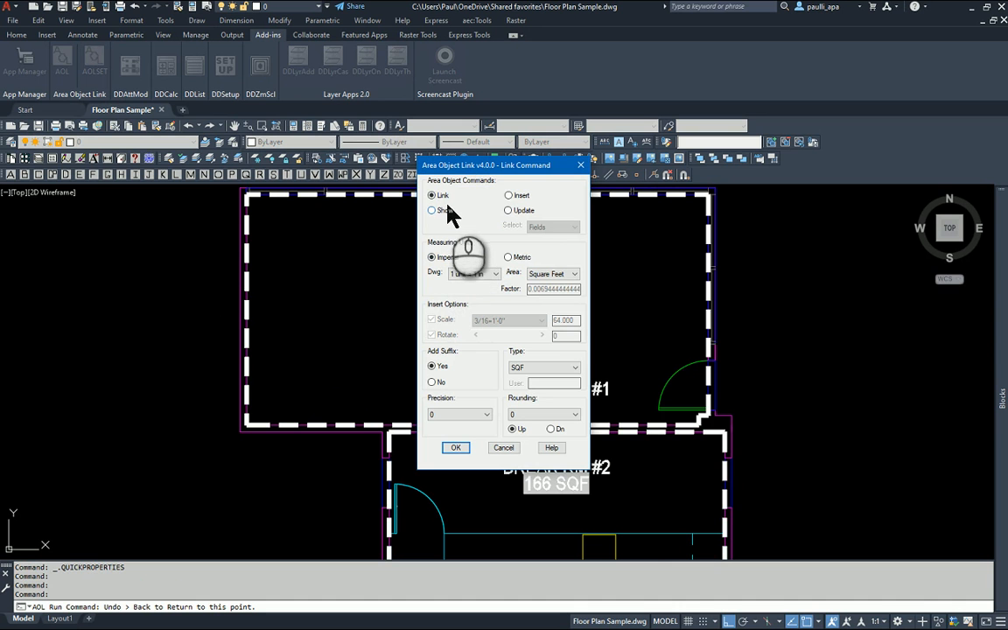
pyautogui.click(510, 196)
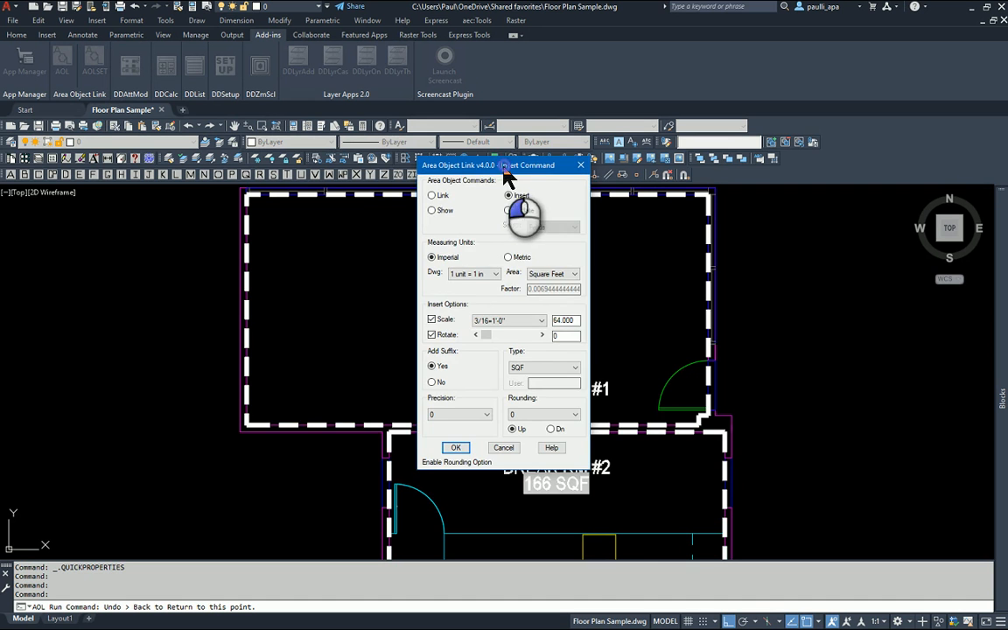
pyautogui.moveTo(503, 166); pyautogui.dragTo(341, 192)
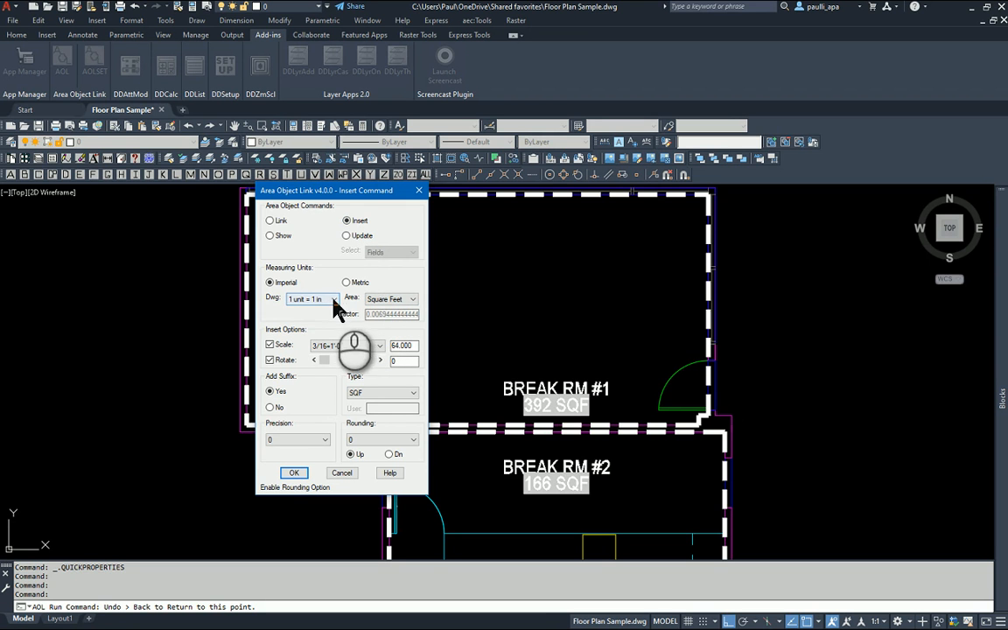
pyautogui.click(349, 350)
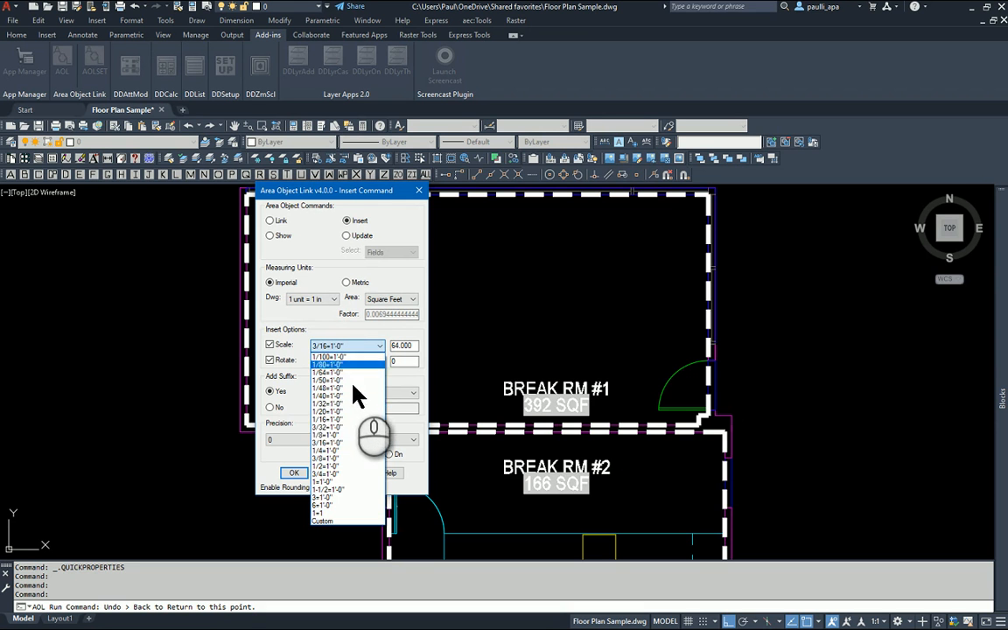
pyautogui.click(351, 445)
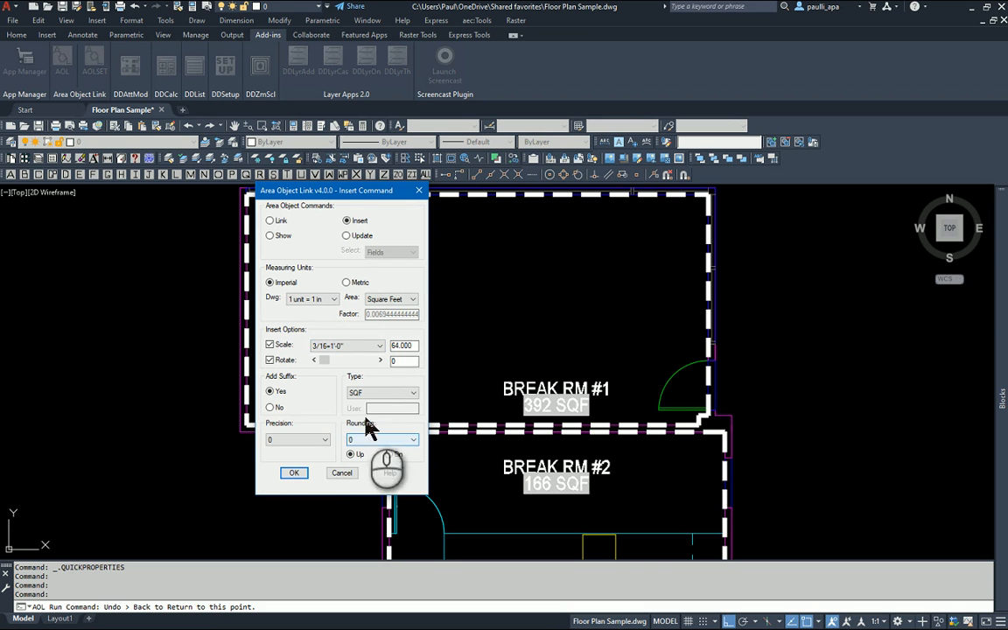
# Set the area suffix type to SQ. FT., keep rotation and precision at 0, and accept the insert settings
pyautogui.click(405, 362)
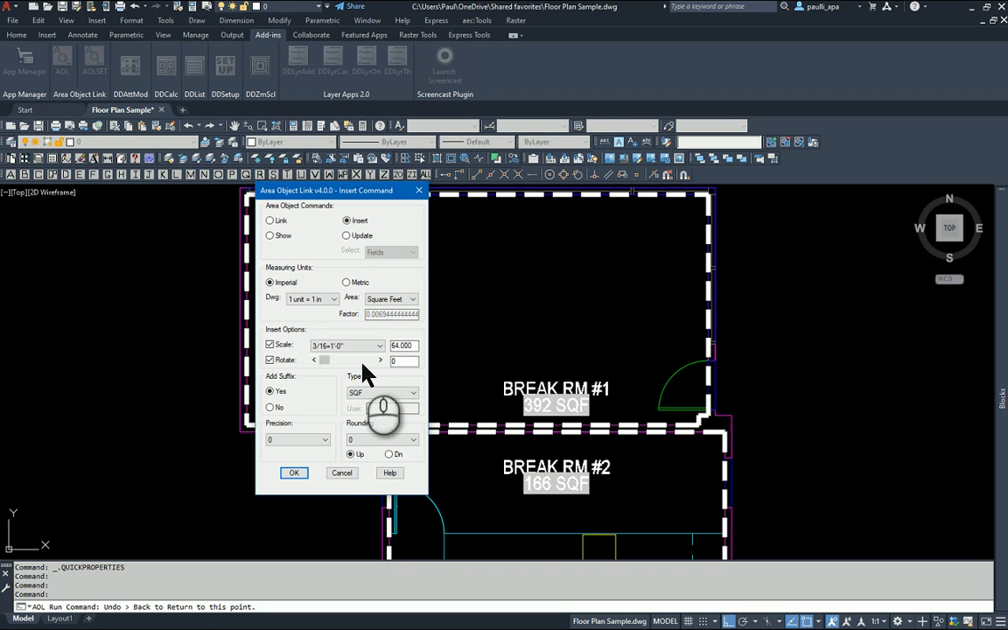
pyautogui.click(363, 361)
pyautogui.click(315, 362)
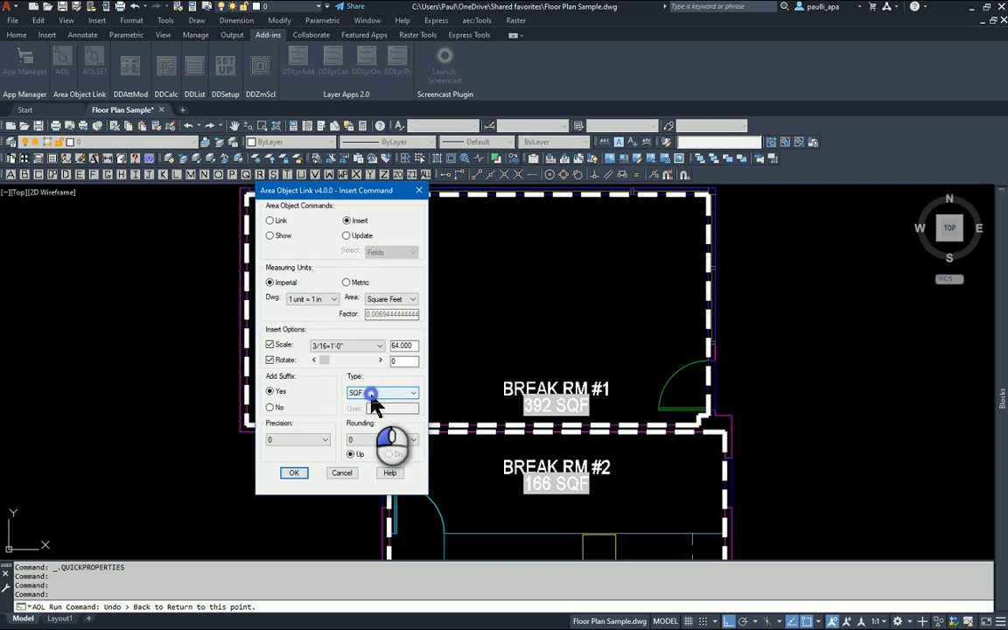
pyautogui.click(372, 394)
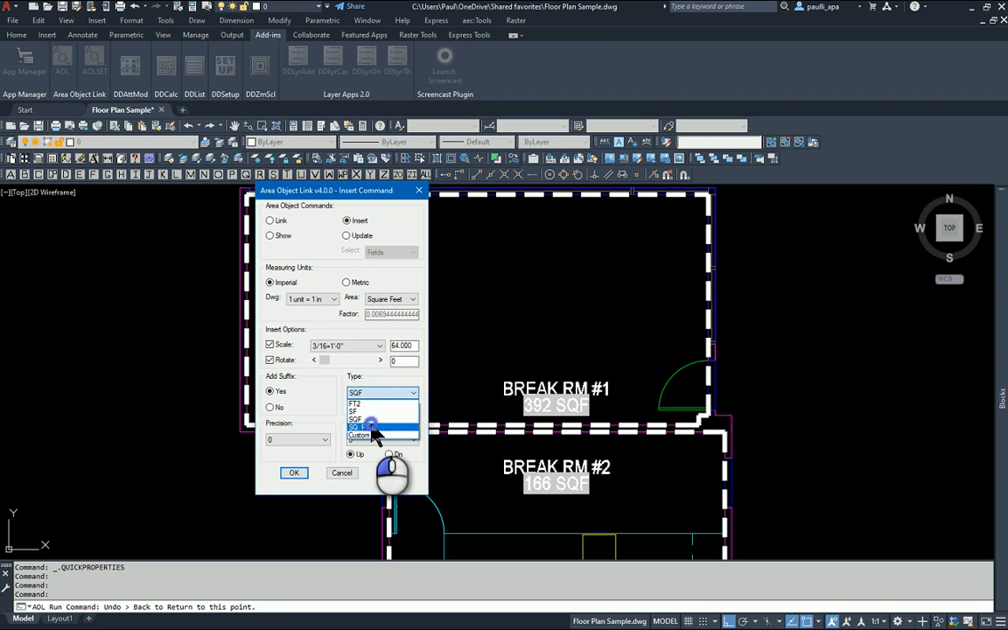
pyautogui.click(320, 441)
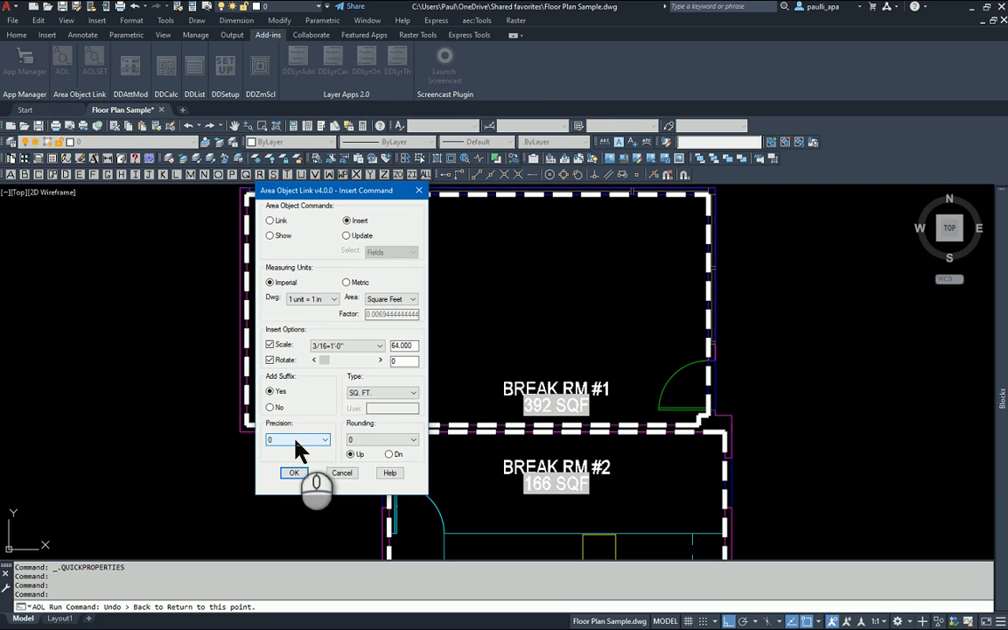
pyautogui.click(296, 472)
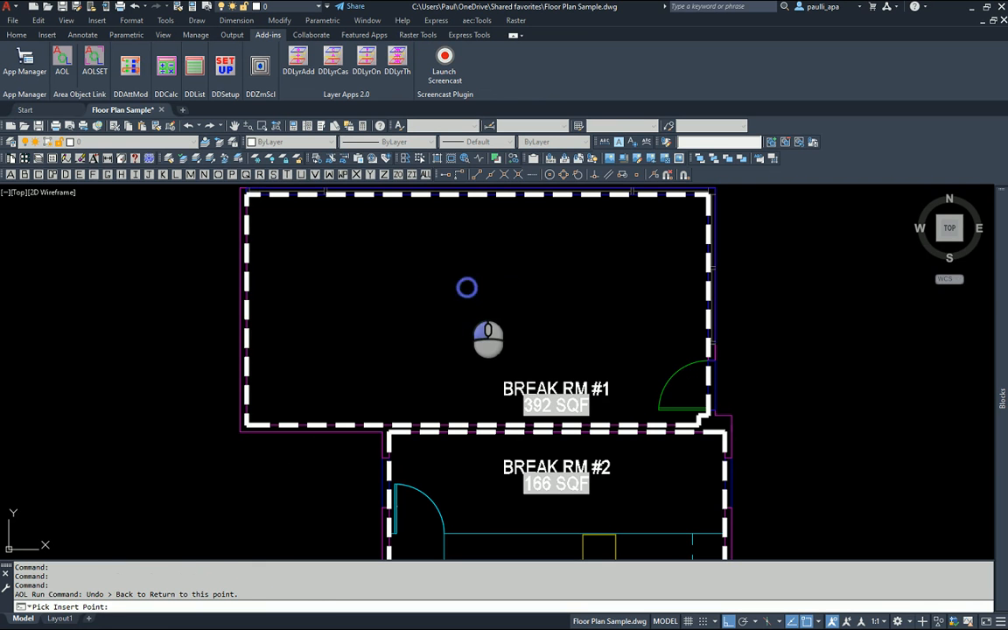
# Insert an area label inside the upper room, linked to both break room boundary polylines, and name it BREAK RM #1 & #2
pyautogui.click(466, 287)
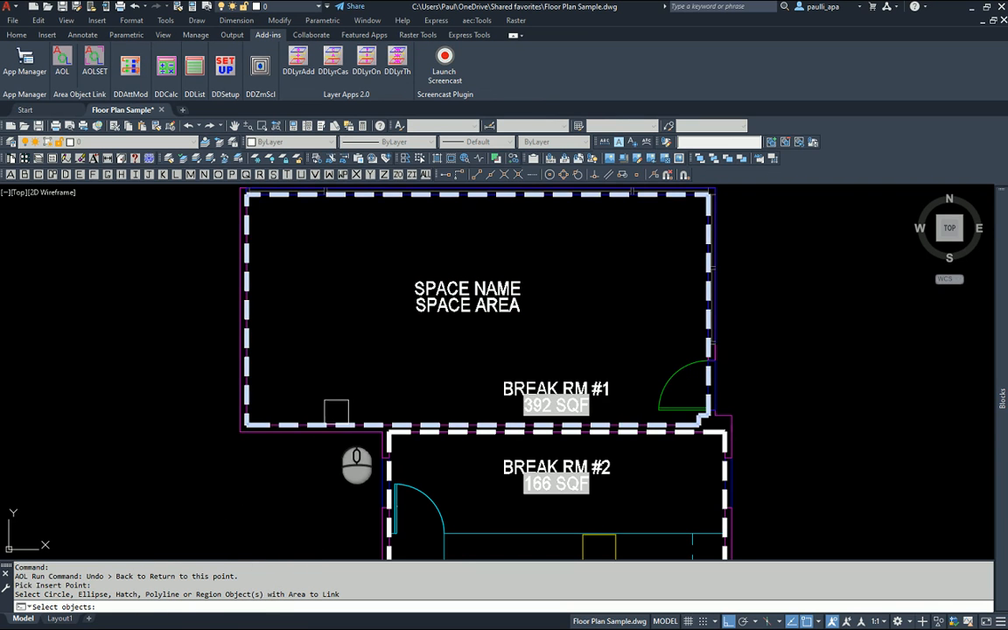
pyautogui.click(335, 413)
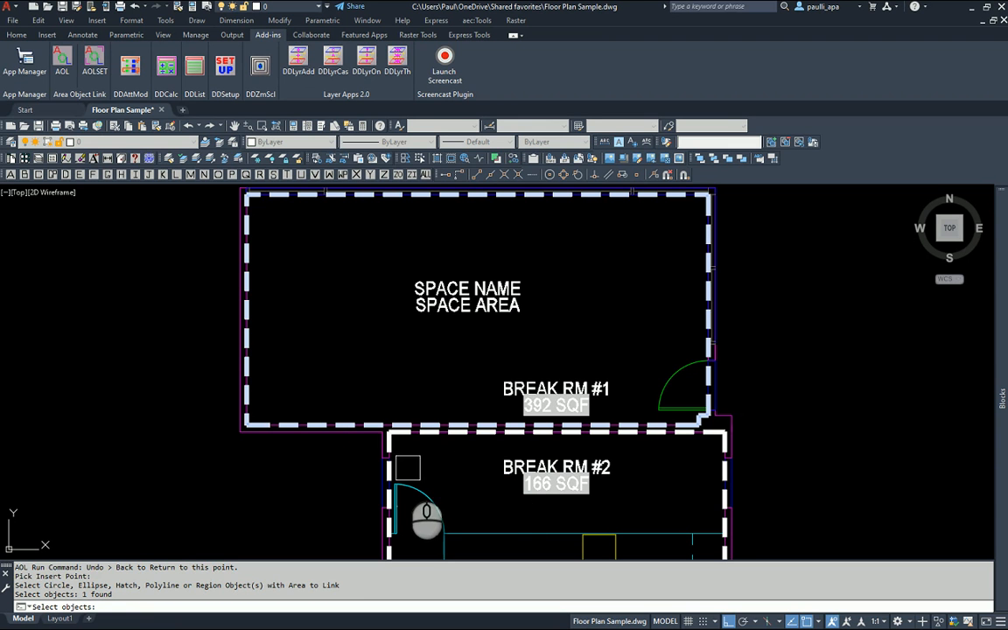
pyautogui.click(401, 470)
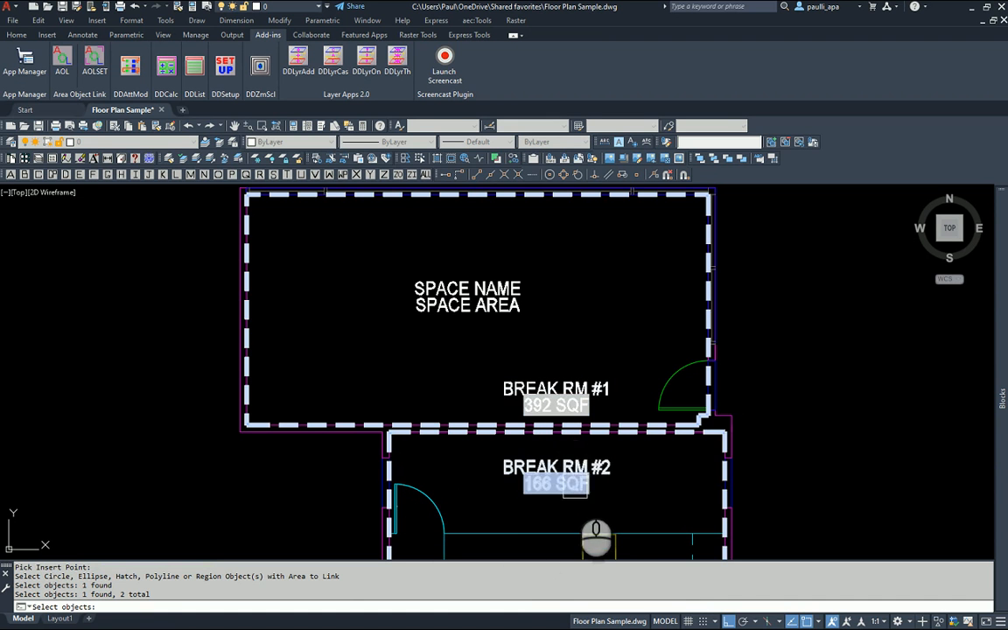
pyautogui.rightClick(260, 484)
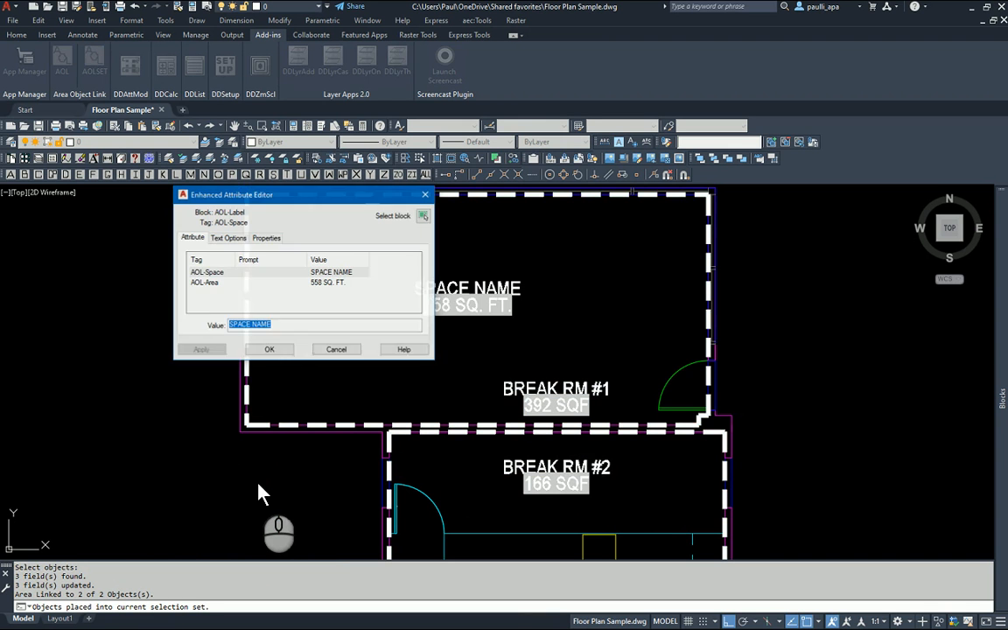
pyautogui.click(272, 350)
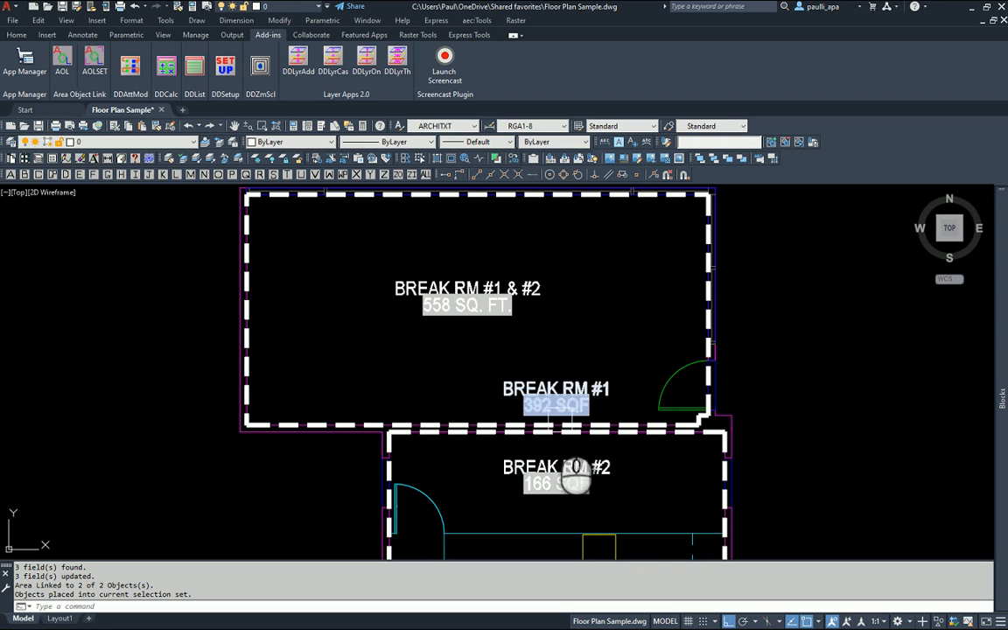
# Open the field formula behind the AOL-Area attribute of the BREAK RM #1 & #2 label
pyautogui.doubleClick(465, 316)
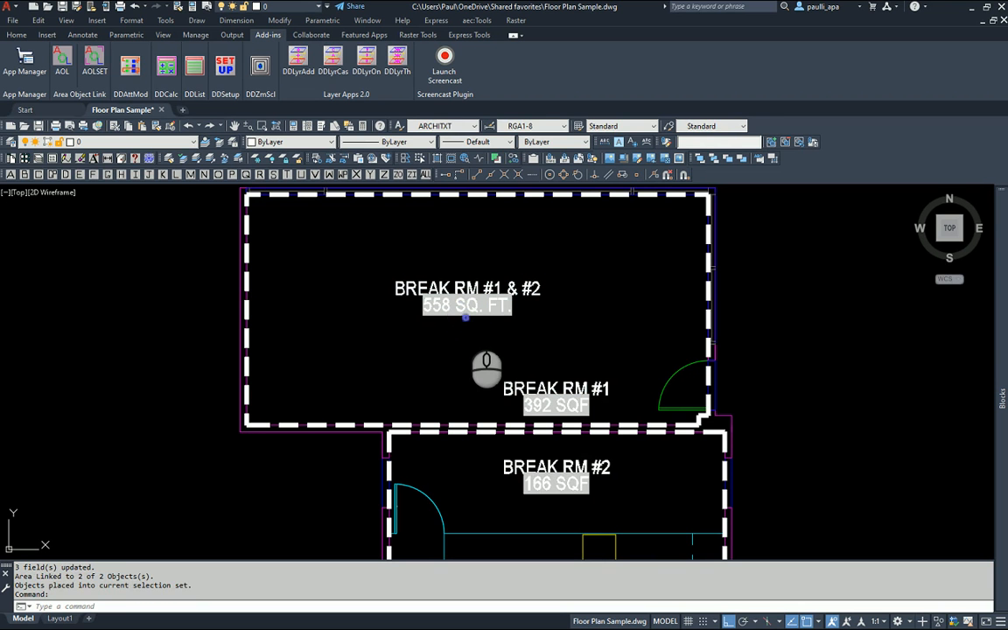
pyautogui.click(465, 326)
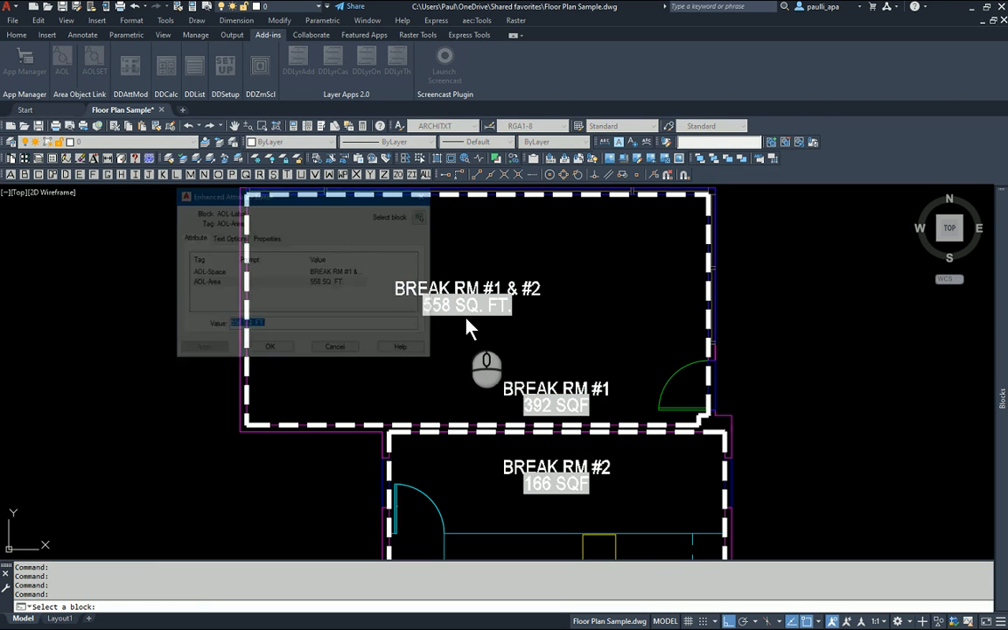
pyautogui.moveTo(349, 201); pyautogui.dragTo(262, 201)
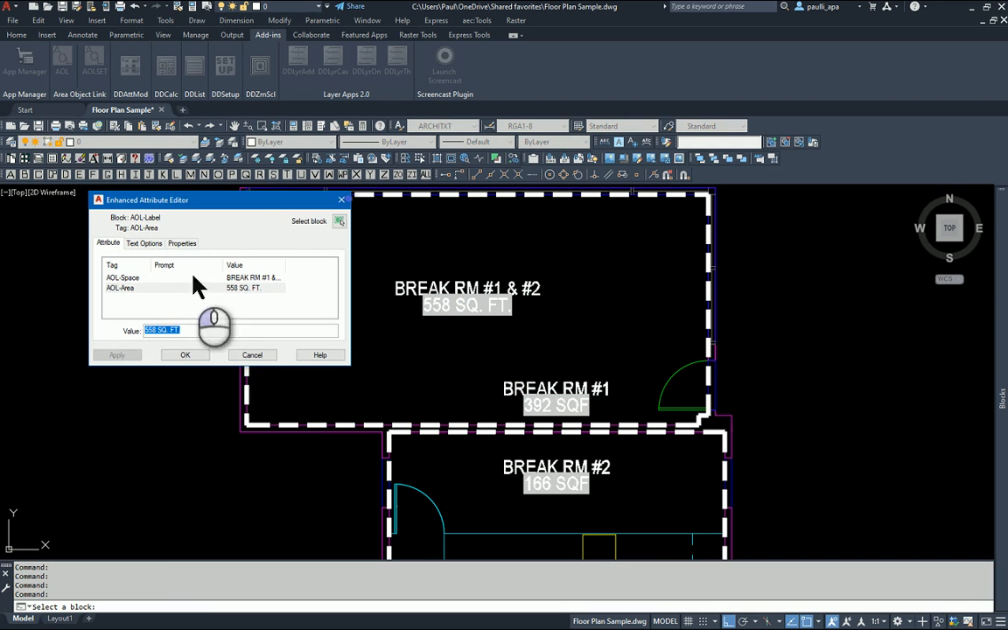
pyautogui.doubleClick(167, 332)
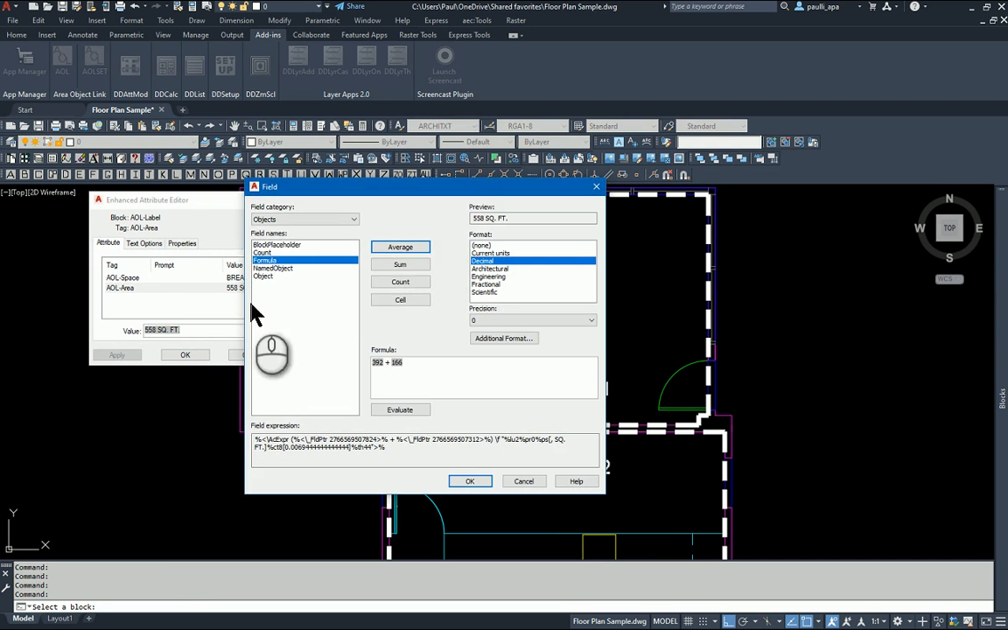
pyautogui.moveTo(407, 200); pyautogui.dragTo(724, 177)
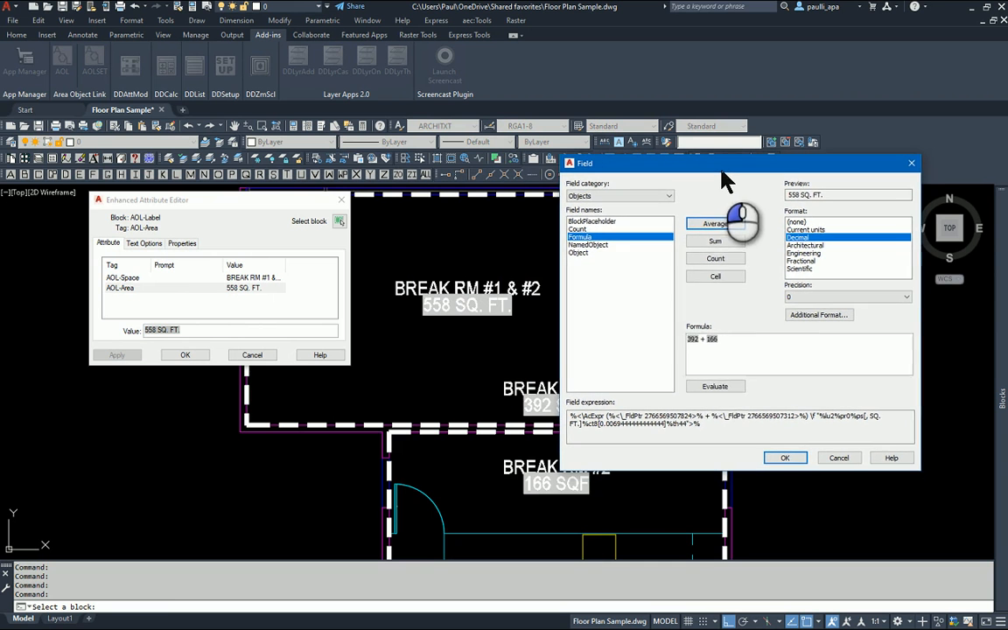
# Examine the first operand's linked polyline area field and its additional format, leaving both without changes
pyautogui.click(693, 347)
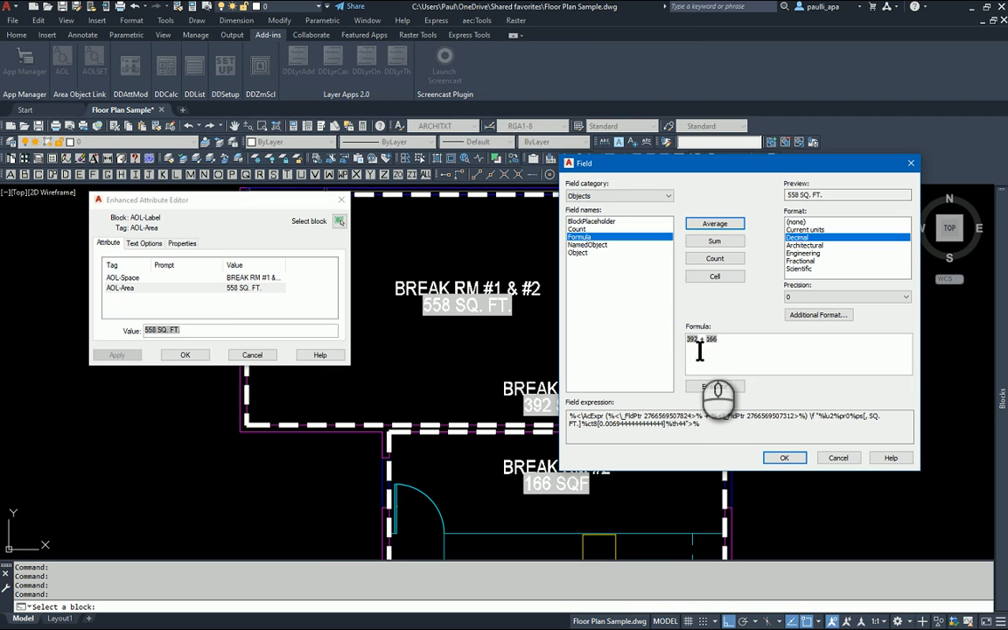
pyautogui.click(696, 342)
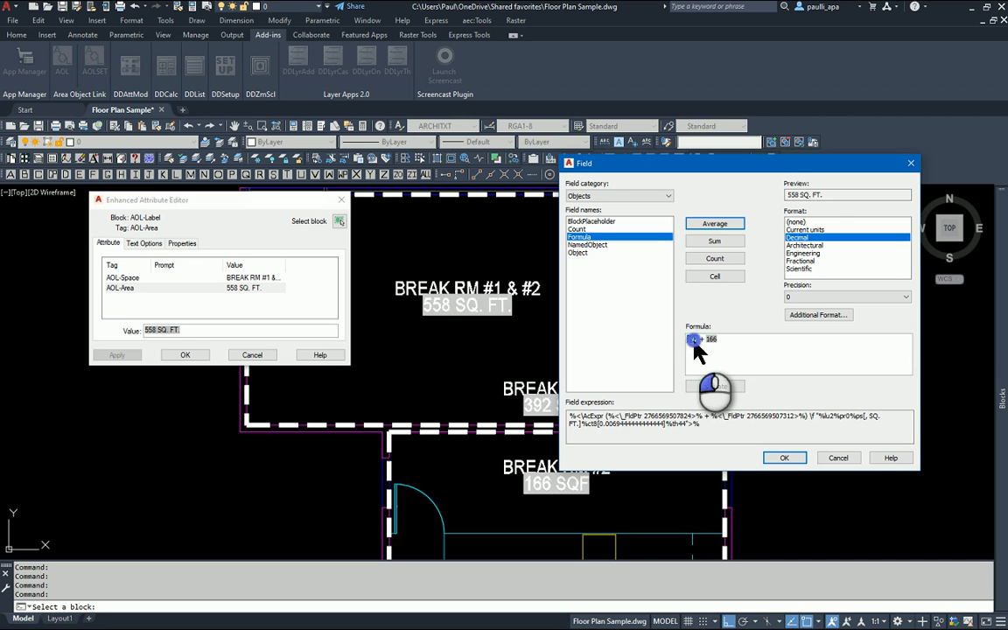
pyautogui.doubleClick(696, 342)
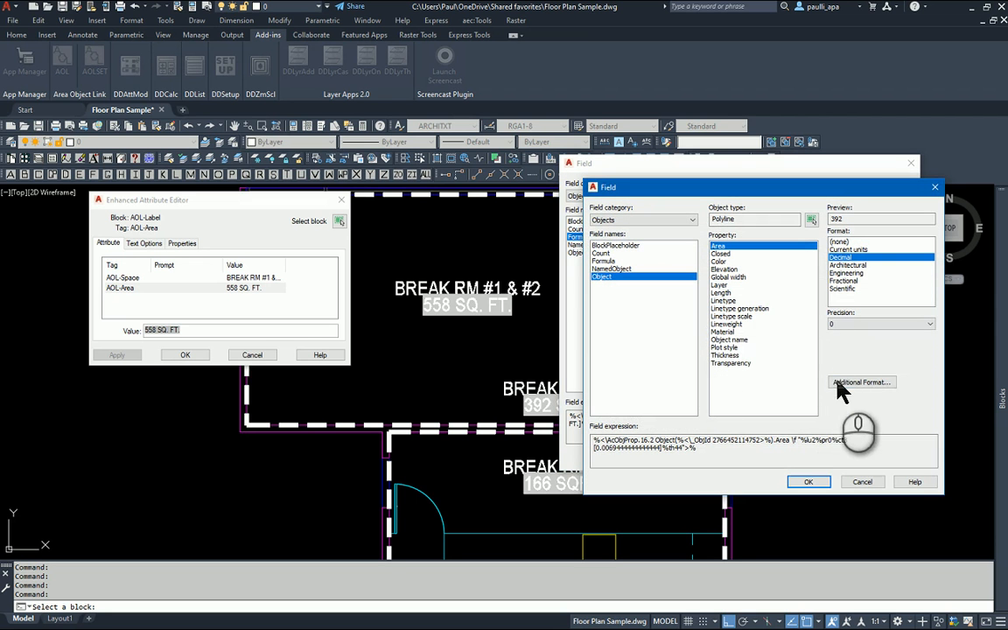
pyautogui.click(842, 383)
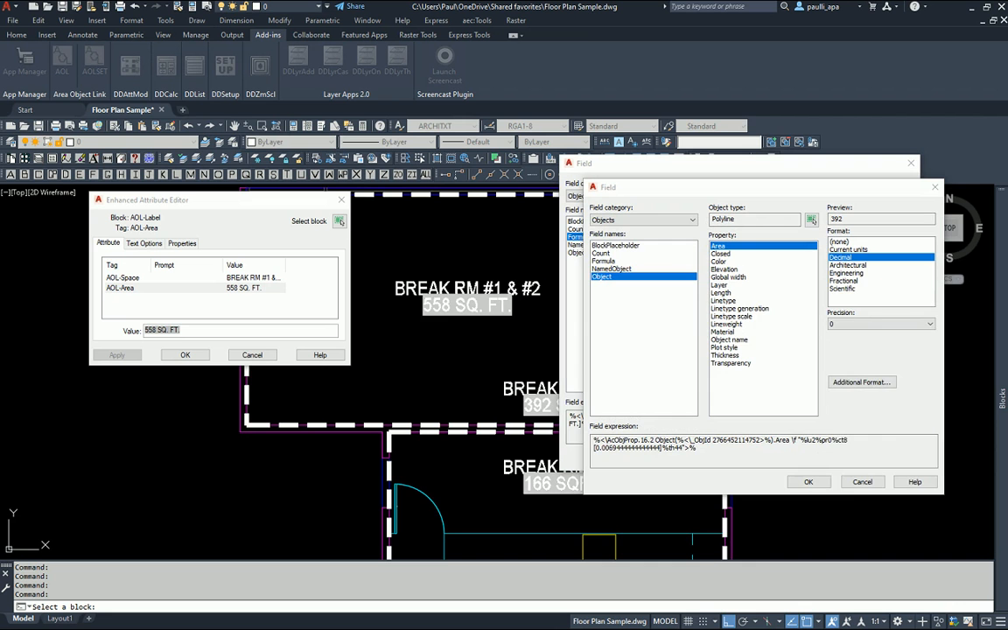
pyautogui.moveTo(678, 266); pyautogui.dragTo(495, 211)
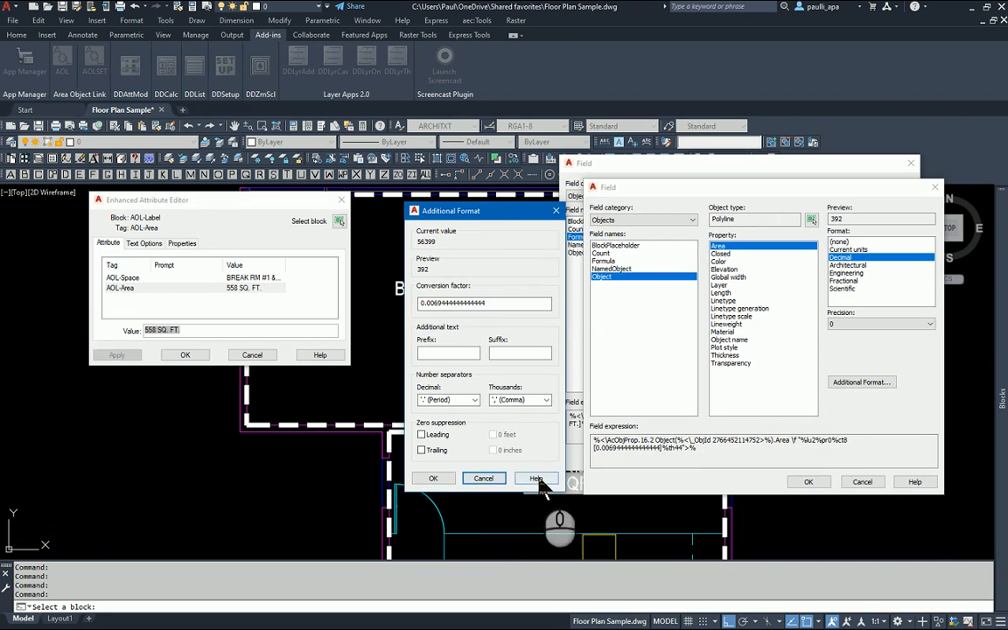
pyautogui.click(490, 479)
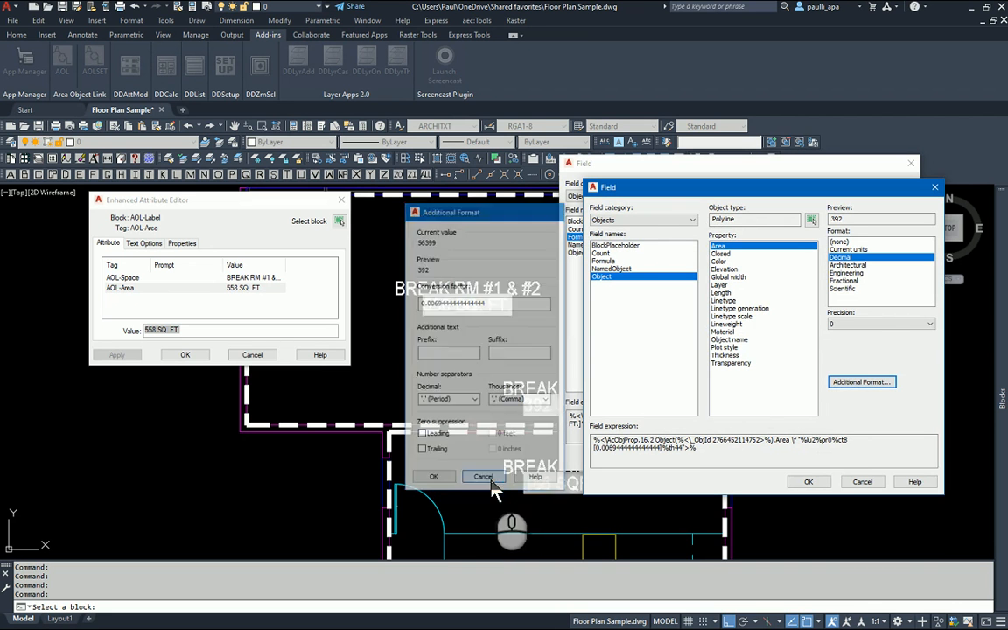
pyautogui.click(862, 482)
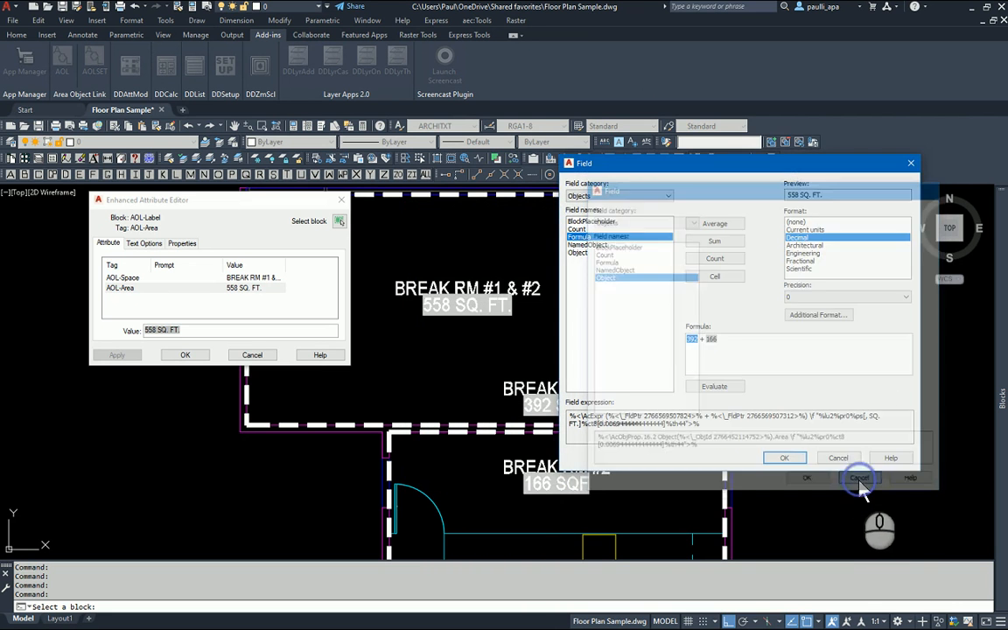
# Check the conversion factor and suffix in the combined formula's additional format, and close the field and attribute editors
pyautogui.click(817, 315)
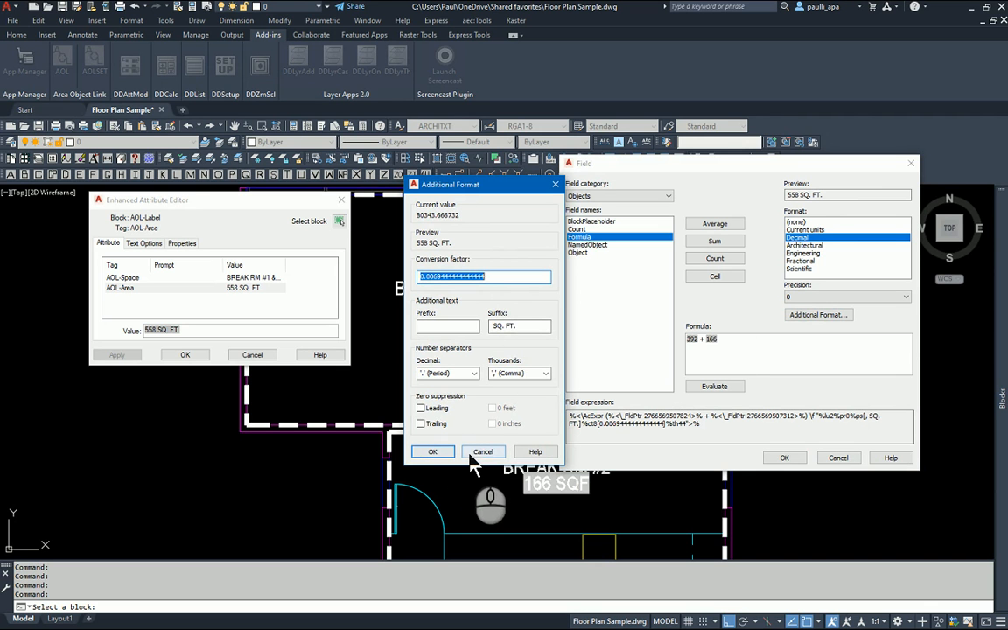
pyautogui.click(434, 452)
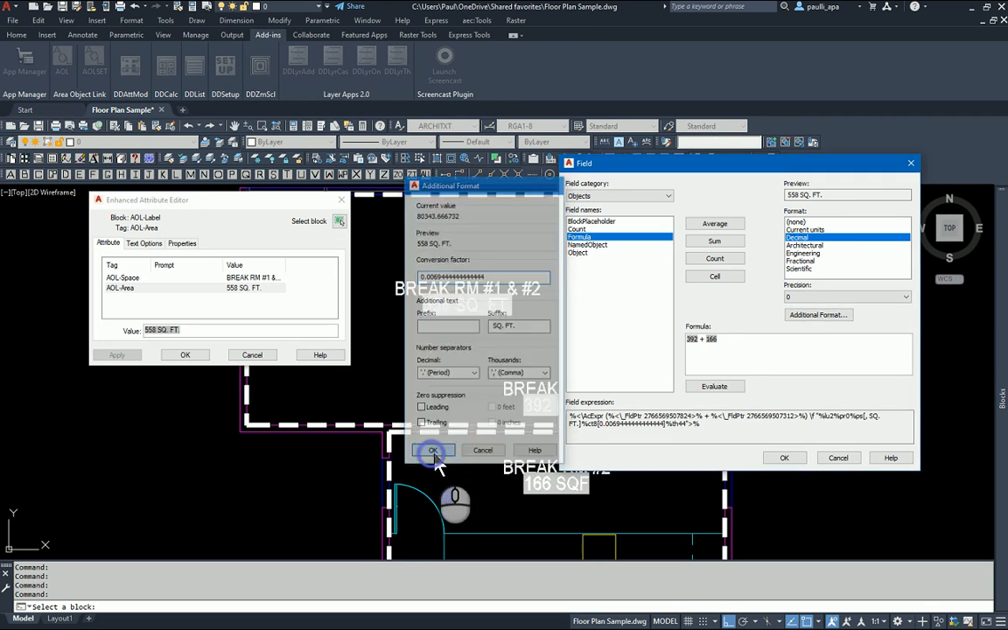
pyautogui.click(785, 458)
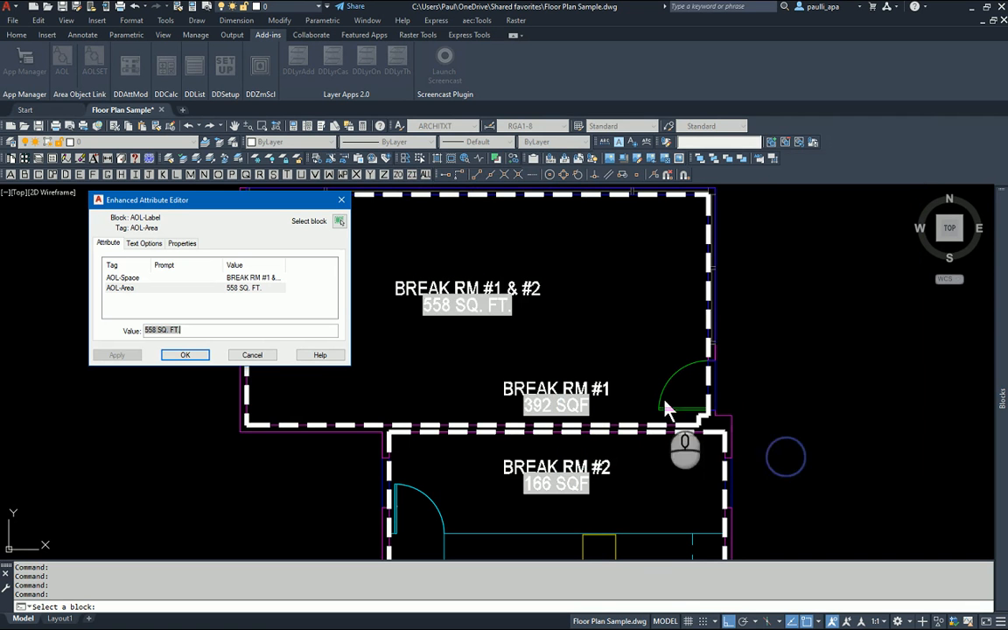
pyautogui.click(186, 355)
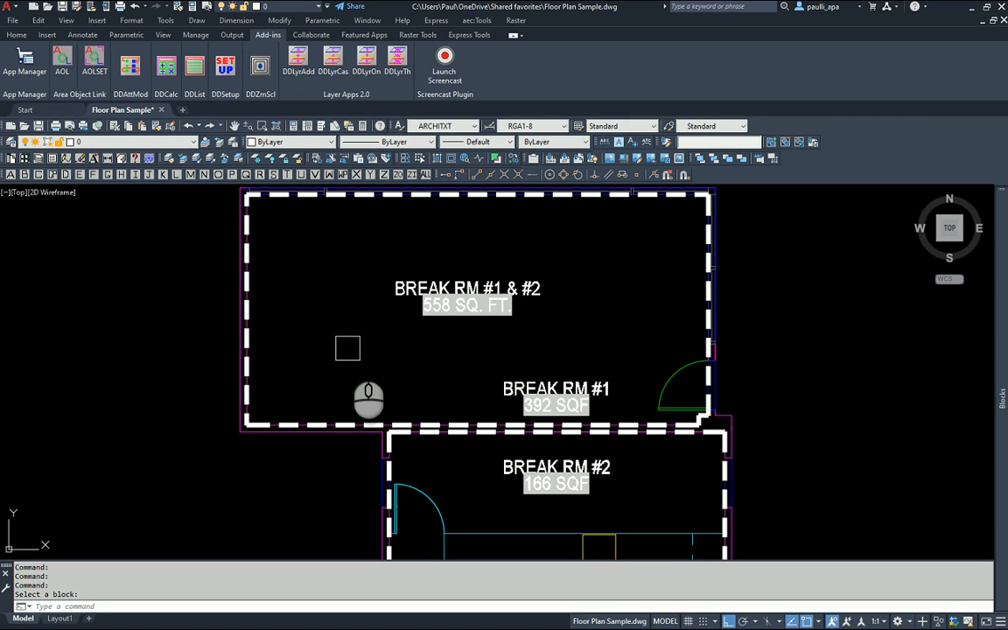
# Use the Area Object Link Show command to highlight the boundary linked to the area text under BREAK RM #1
pyautogui.click(99, 63)
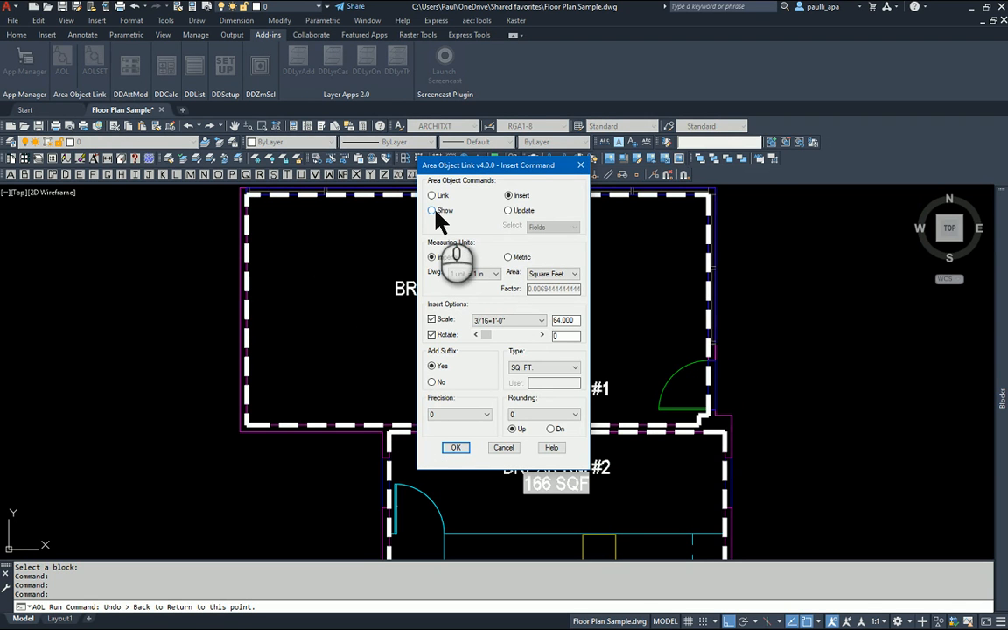
pyautogui.click(435, 211)
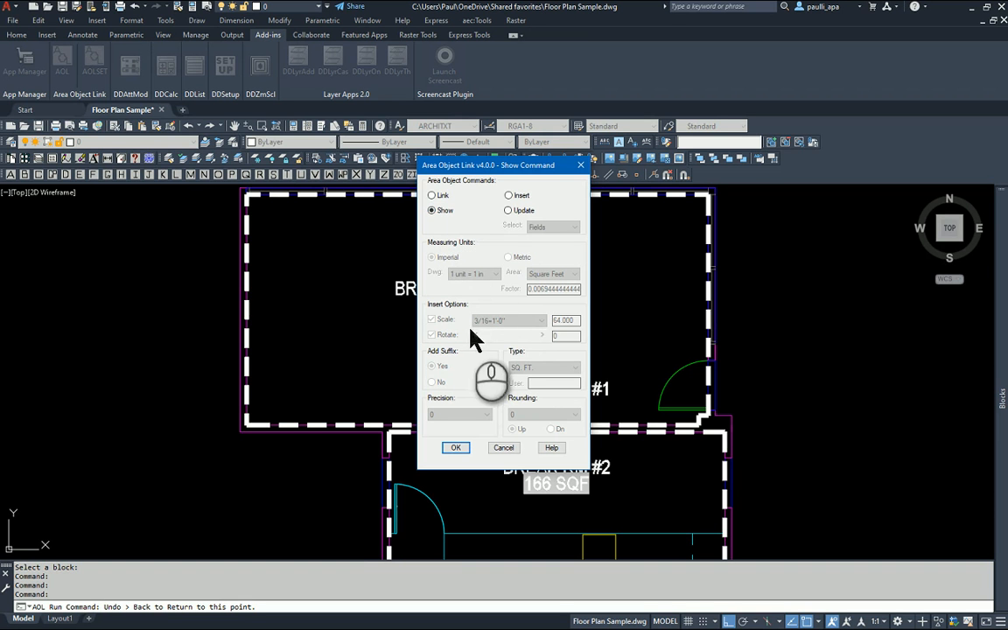
pyautogui.click(455, 448)
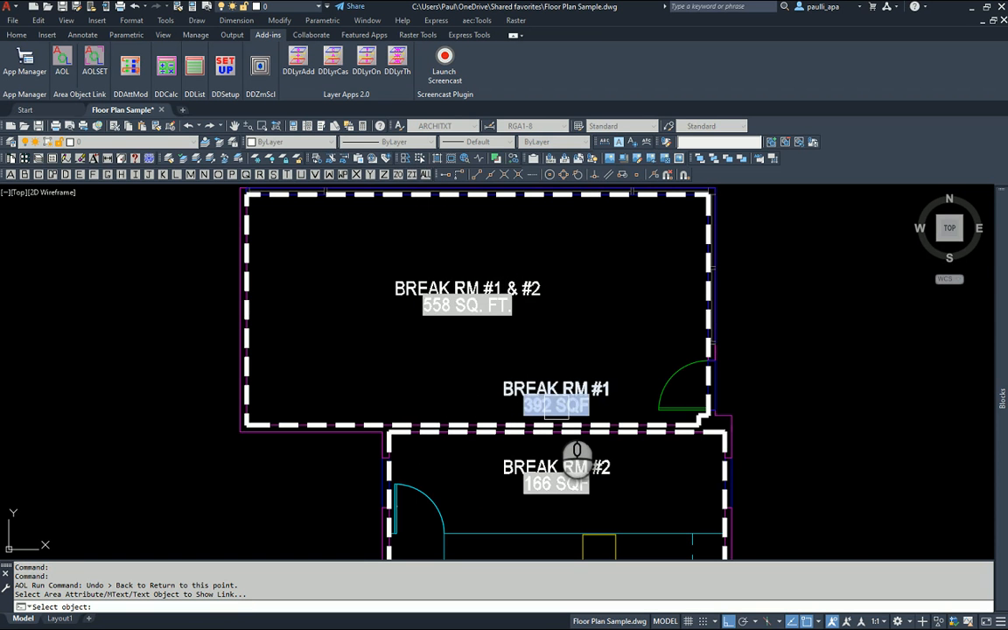
pyautogui.click(556, 411)
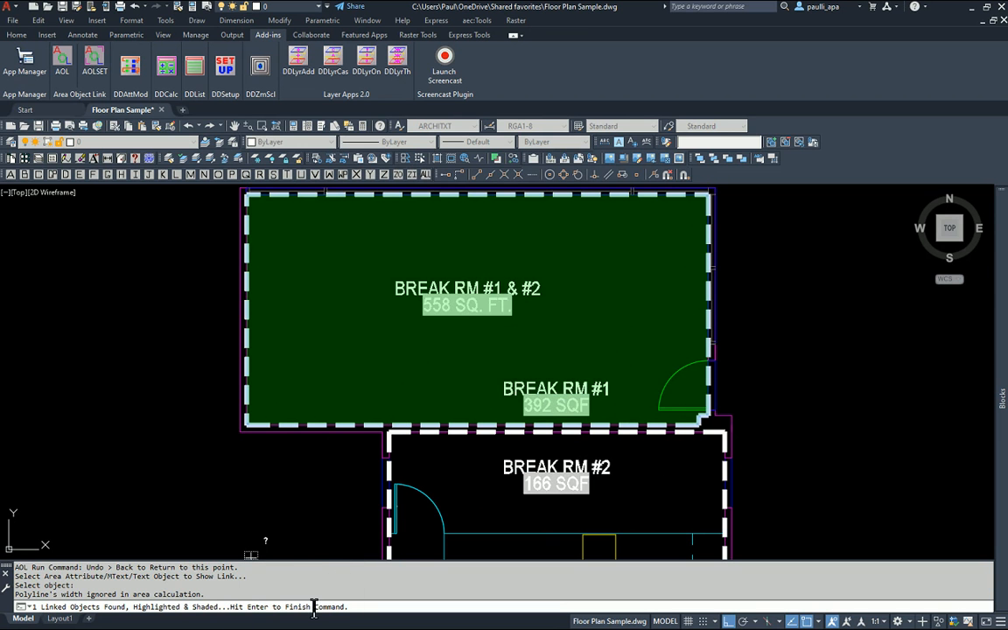
# Use the Show command to highlight the boundary linked to the area text under BREAK RM #2
pyautogui.rightClick(315, 486)
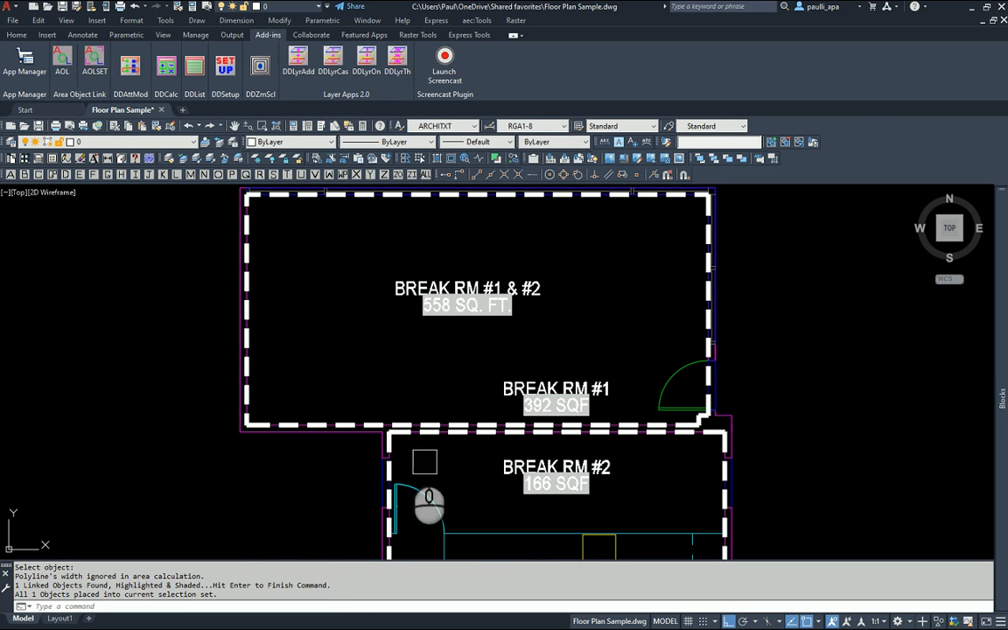
pyautogui.click(61, 70)
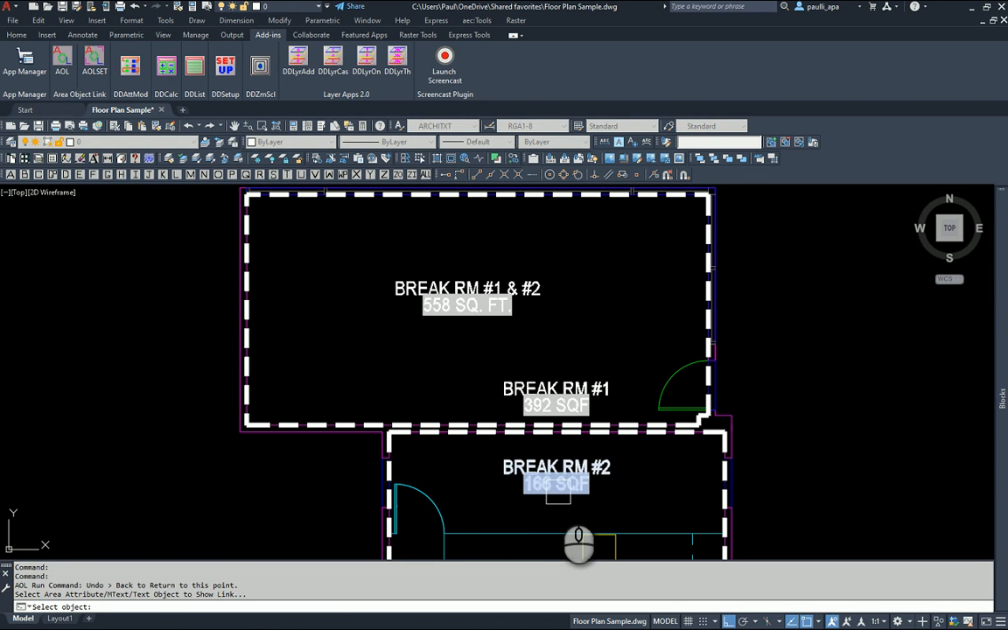
pyautogui.click(557, 494)
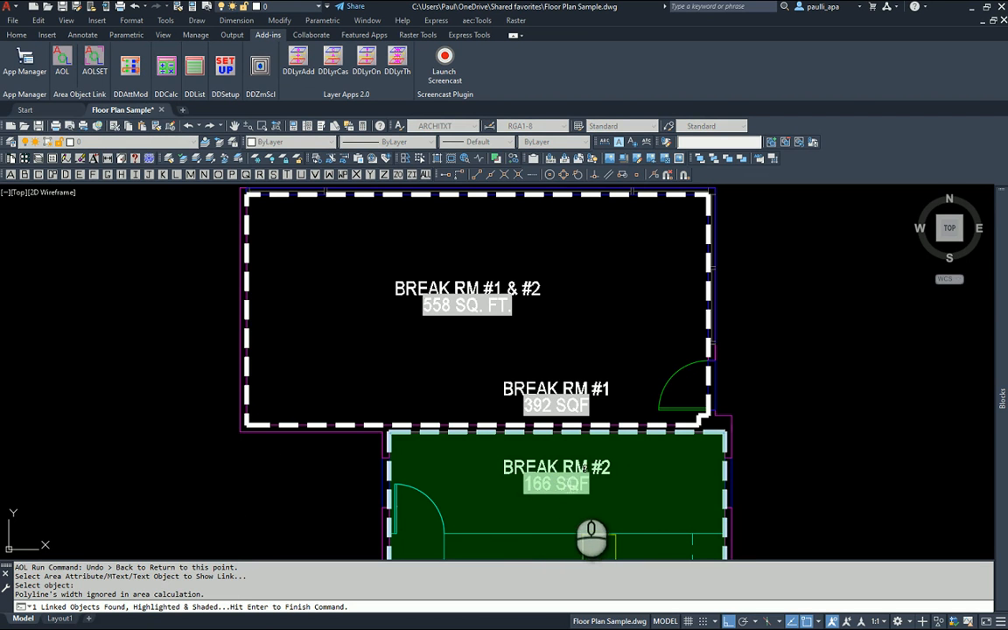
pyautogui.rightClick(245, 479)
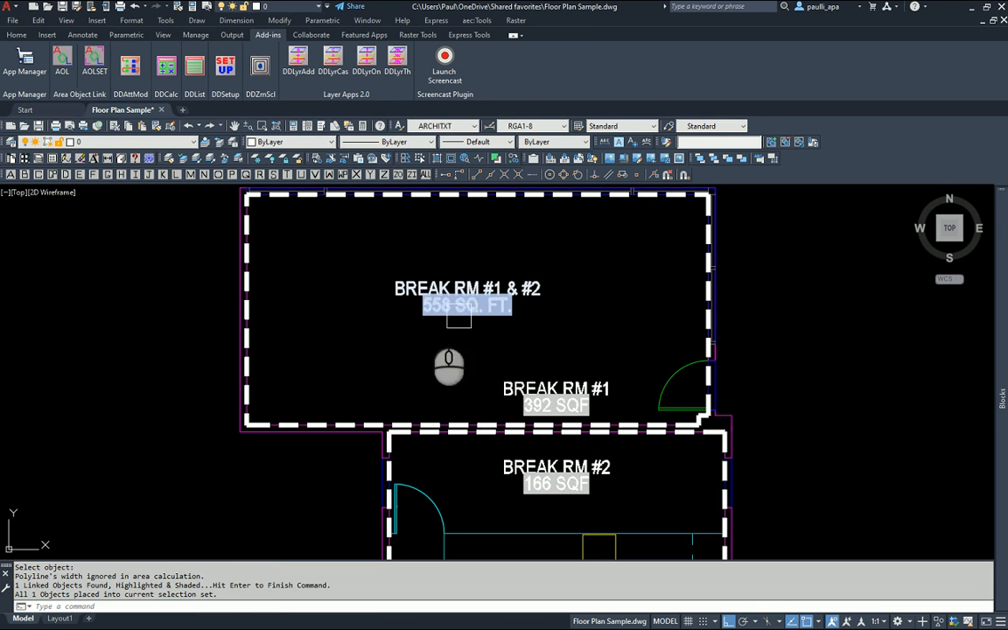
# Show the boundaries linked to the combined area text under BREAK RM #1 & #2
pyautogui.click(63, 63)
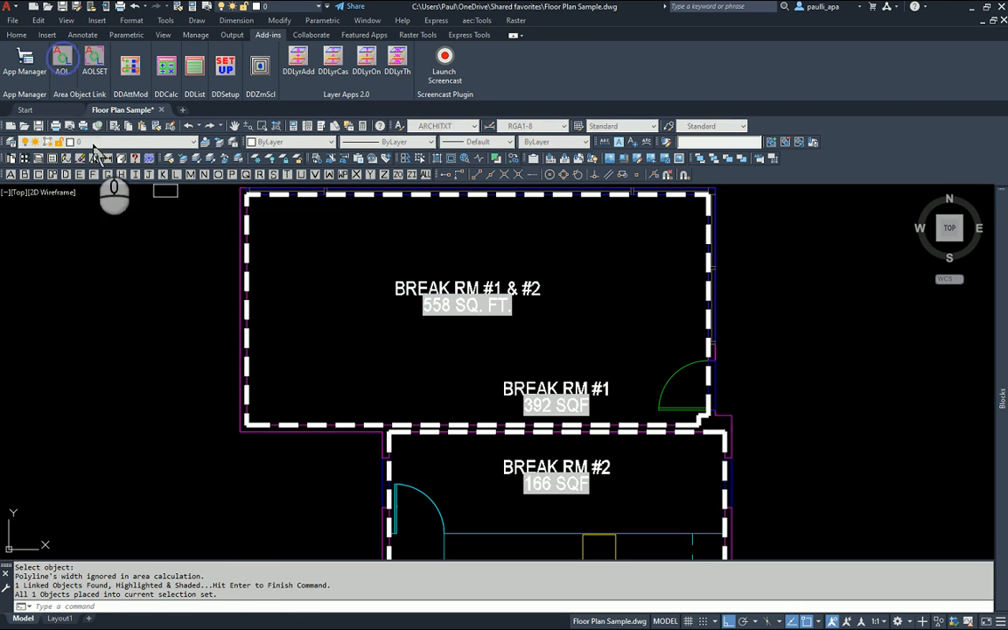
pyautogui.click(460, 321)
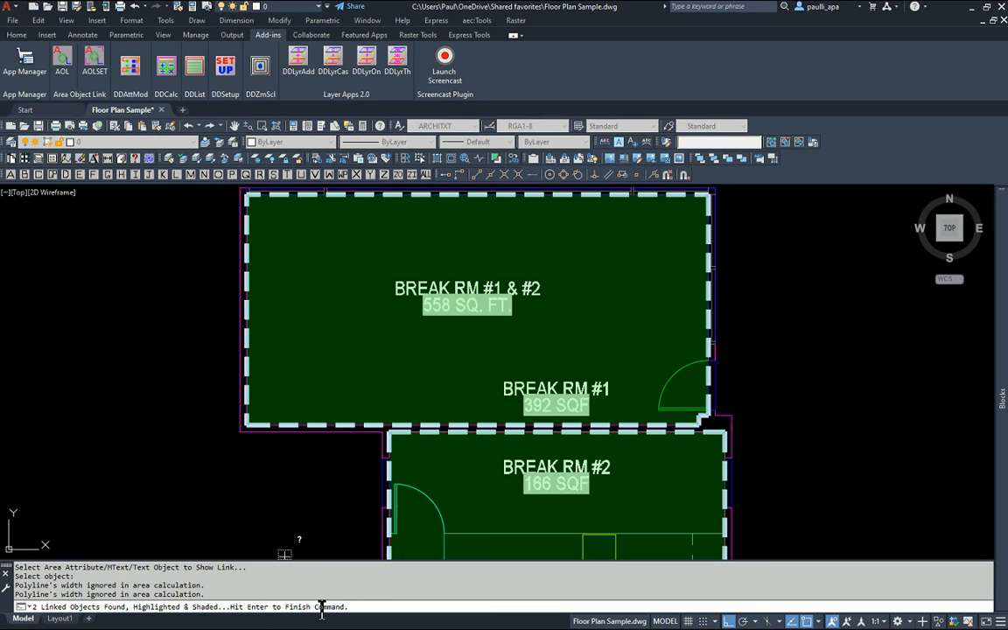
pyautogui.rightClick(314, 521)
pyautogui.rightClick(306, 513)
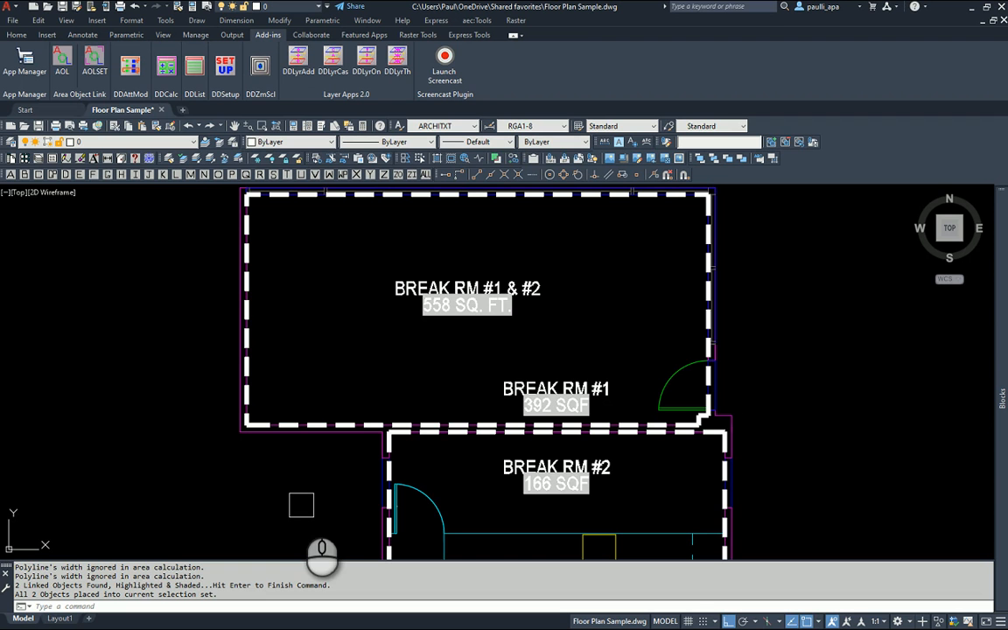
# Open the Area Object Link settings, choose the Update command with Fields selection, and move the dialog clear of the labels
pyautogui.click(63, 59)
pyautogui.click(96, 65)
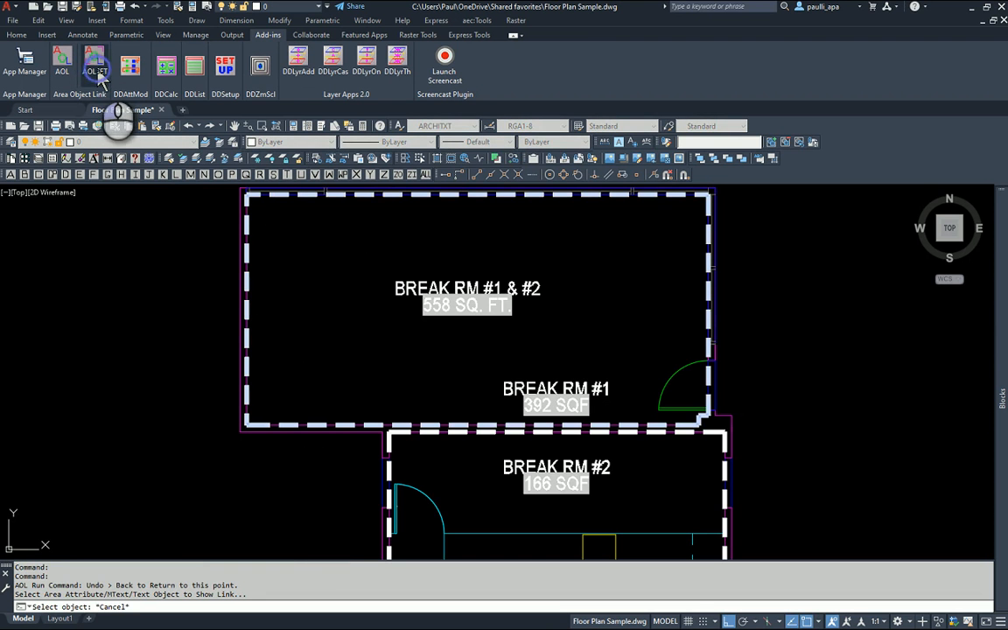
pyautogui.click(432, 210)
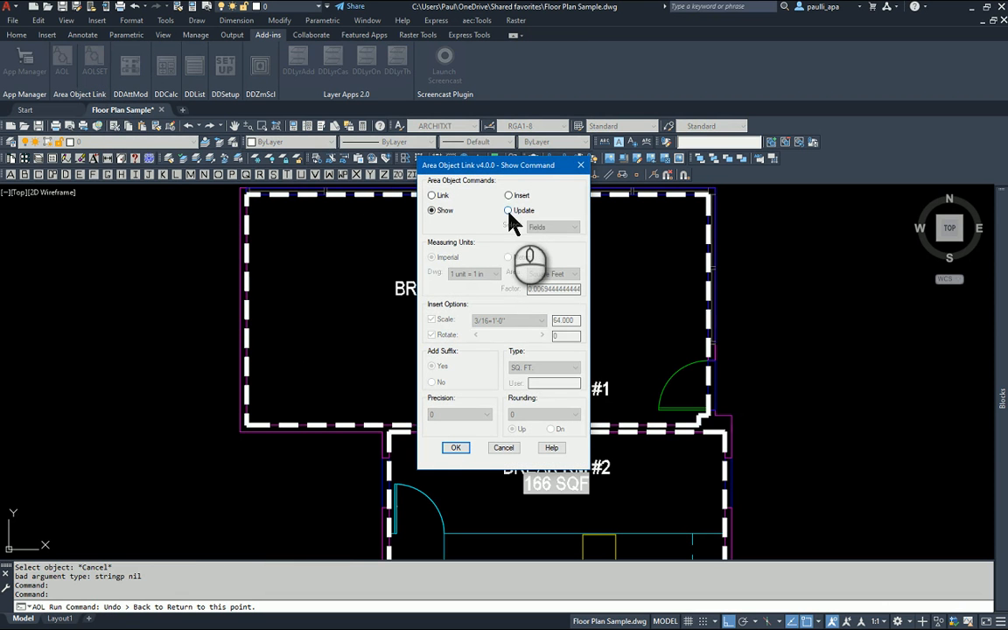
pyautogui.click(511, 213)
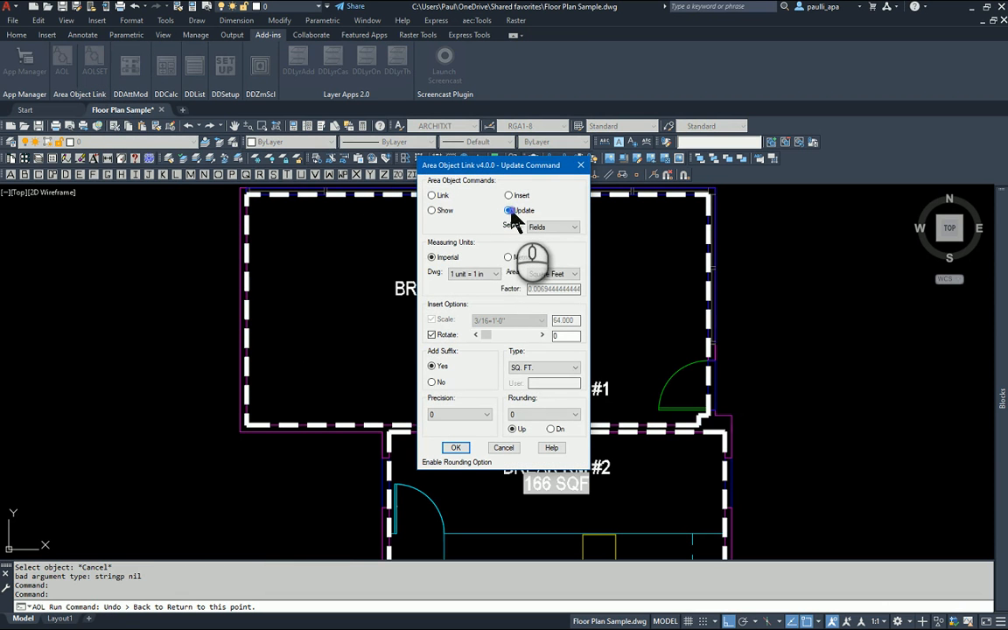
pyautogui.click(554, 227)
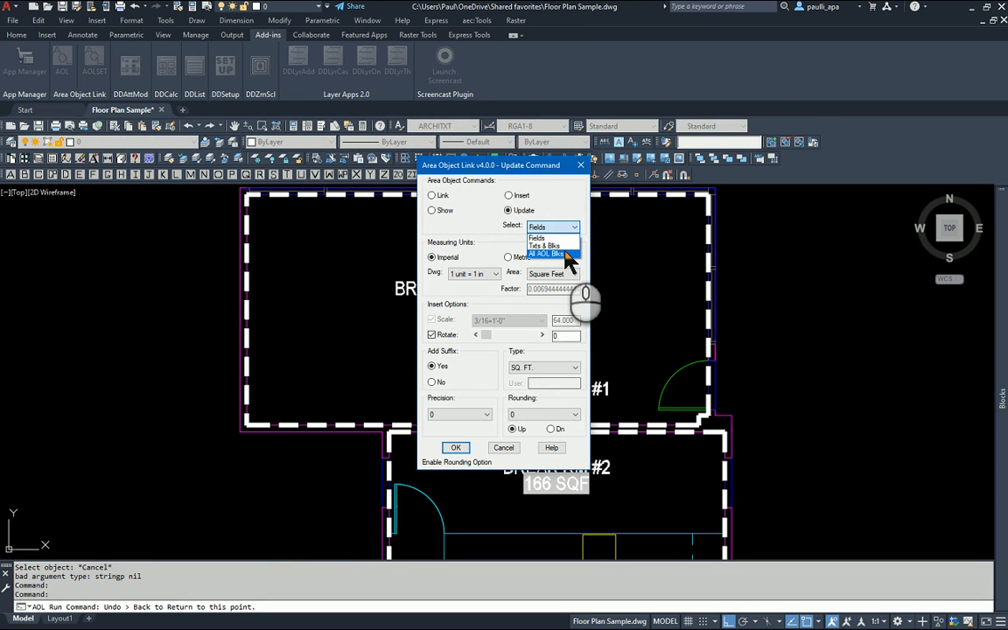
pyautogui.click(529, 166)
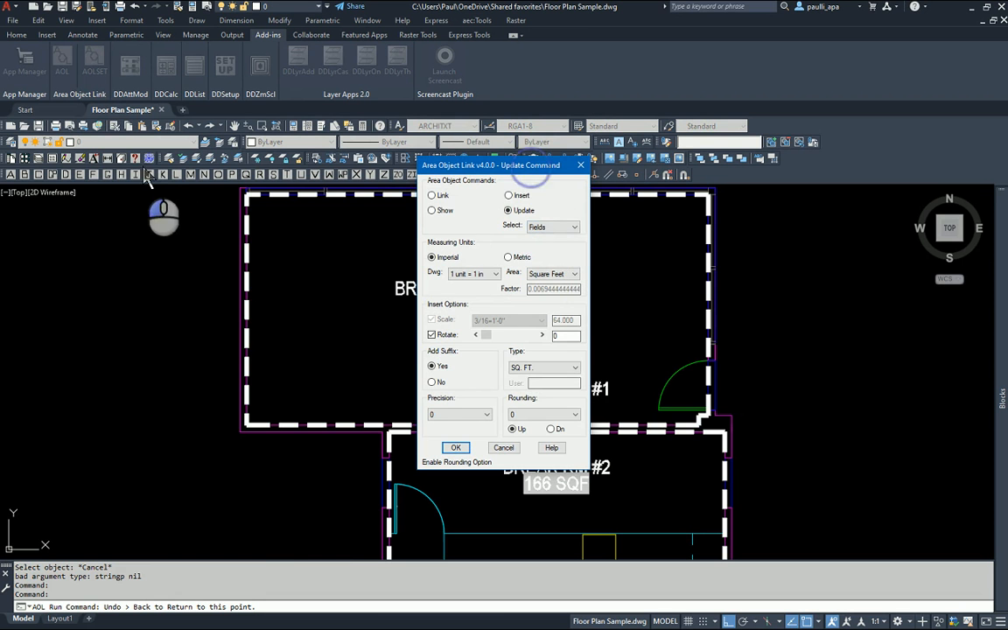
pyautogui.moveTo(445, 165); pyautogui.dragTo(80, 167)
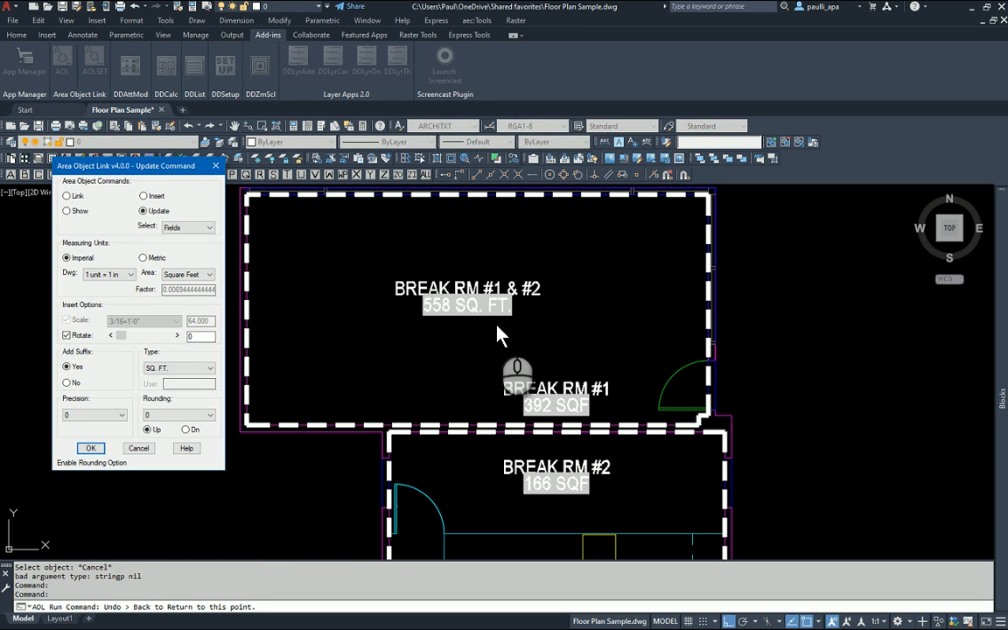
# Set the update options to Square Inch area, 90 rotation, 0.0 precision and SQ. IN. suffix, and accept them
pyautogui.click(175, 279)
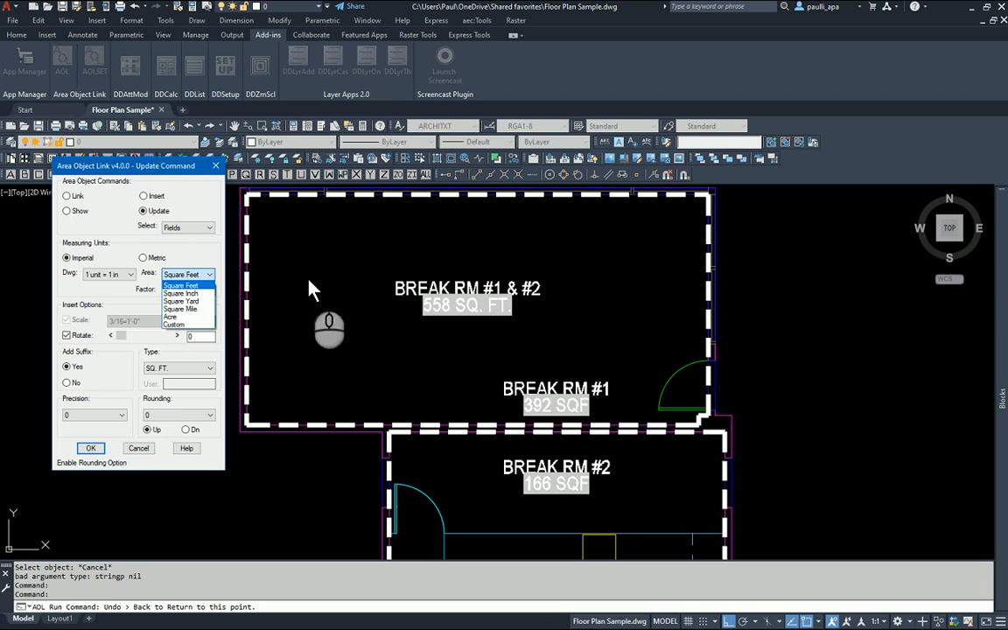
pyautogui.click(196, 294)
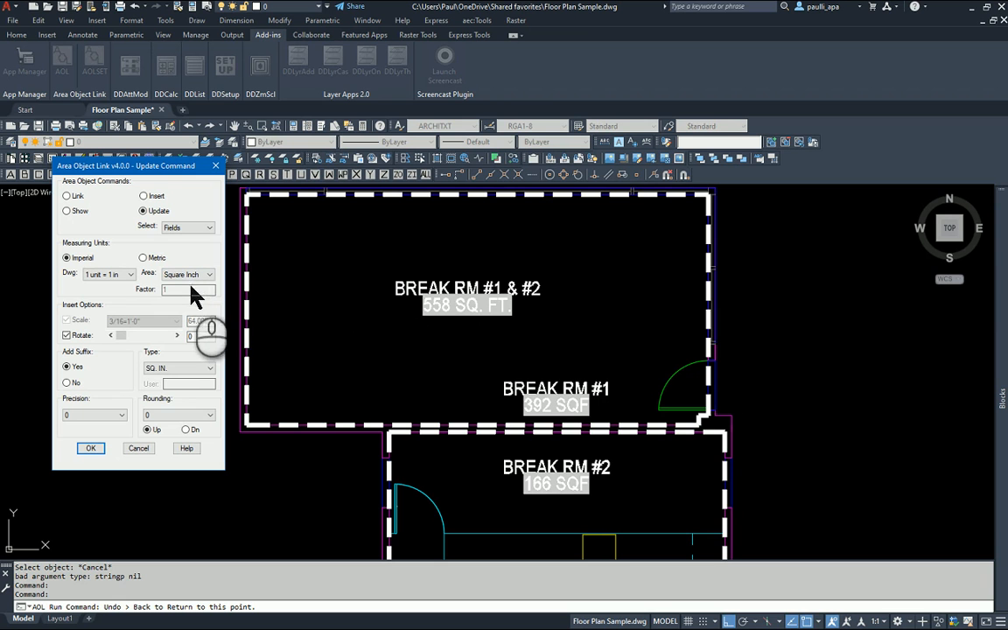
pyautogui.click(150, 341)
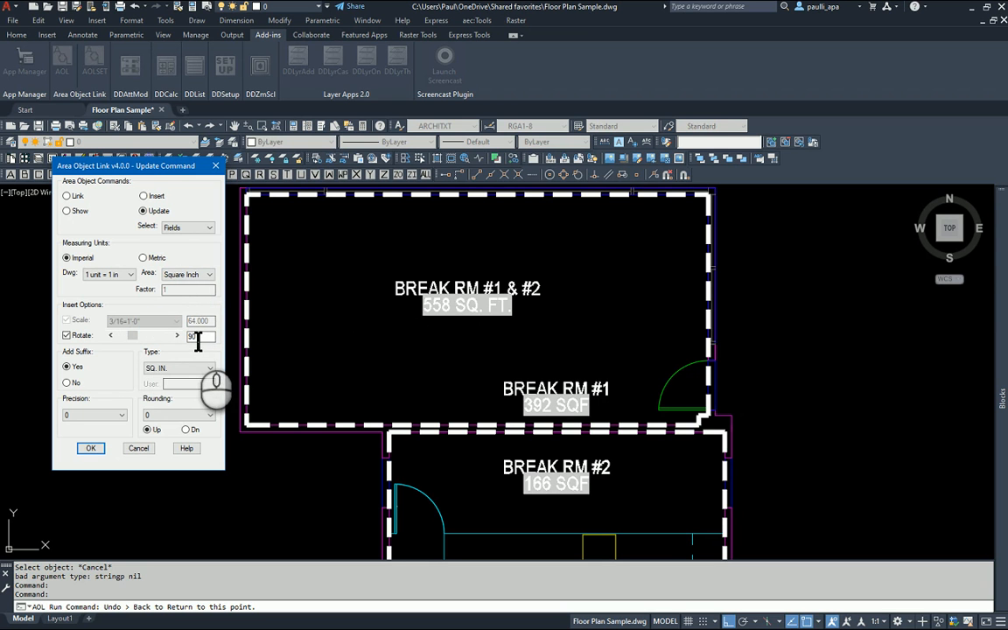
pyautogui.click(97, 415)
pyautogui.click(92, 434)
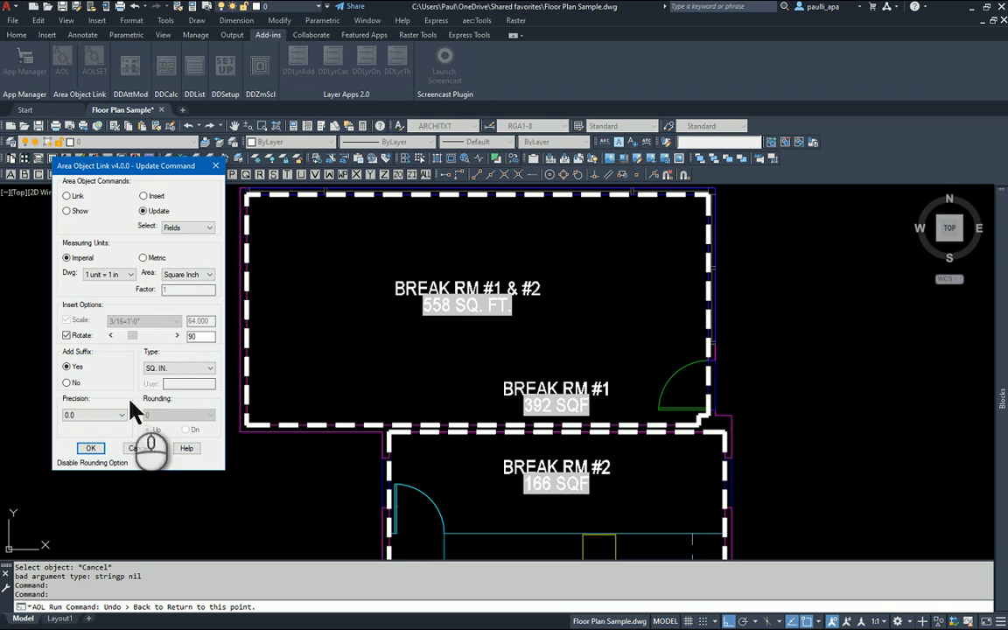
pyautogui.click(179, 368)
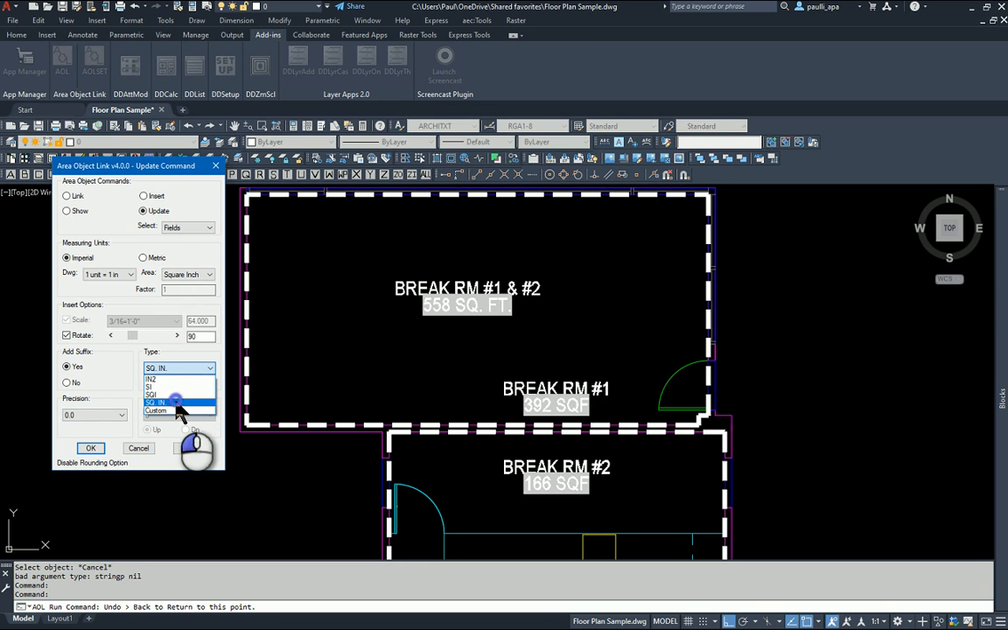
pyautogui.click(92, 449)
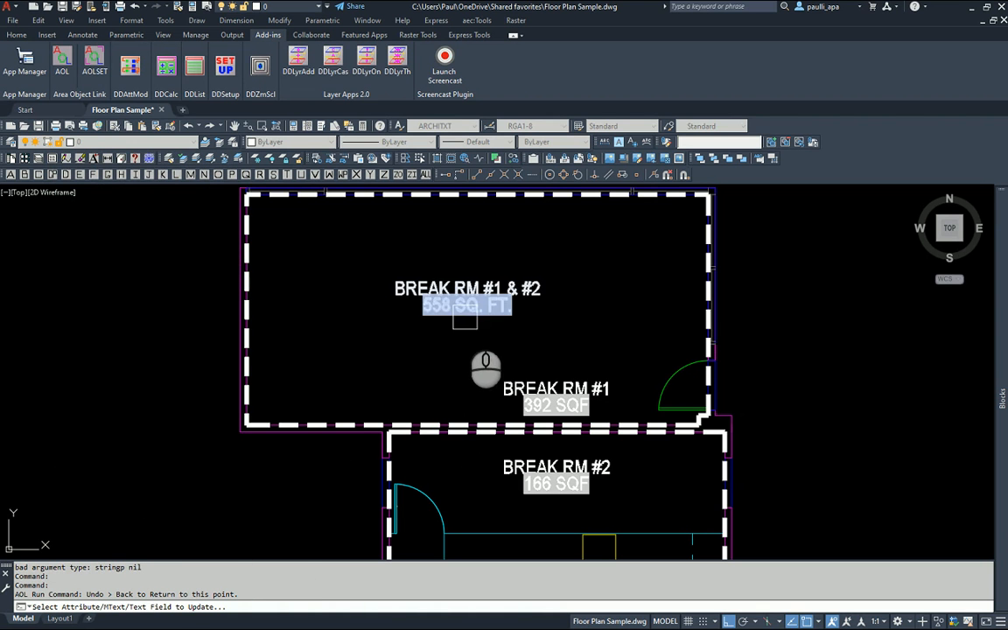
# Update the area field under BREAK RM #1 & #2, and those under BREAK RM #1 and BREAK RM #2 in a second run
pyautogui.click(461, 308)
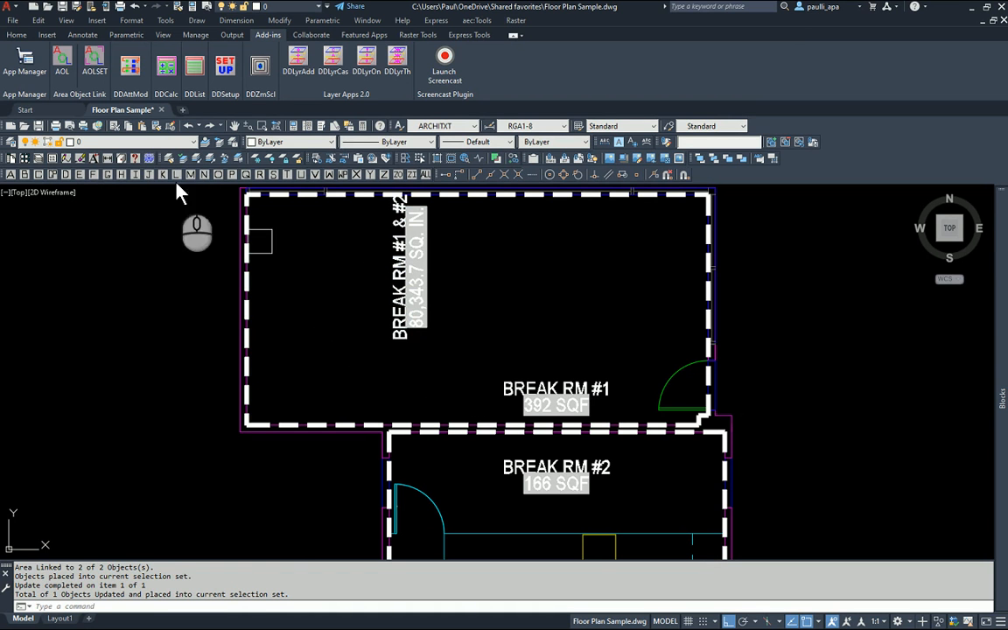
pyautogui.click(61, 59)
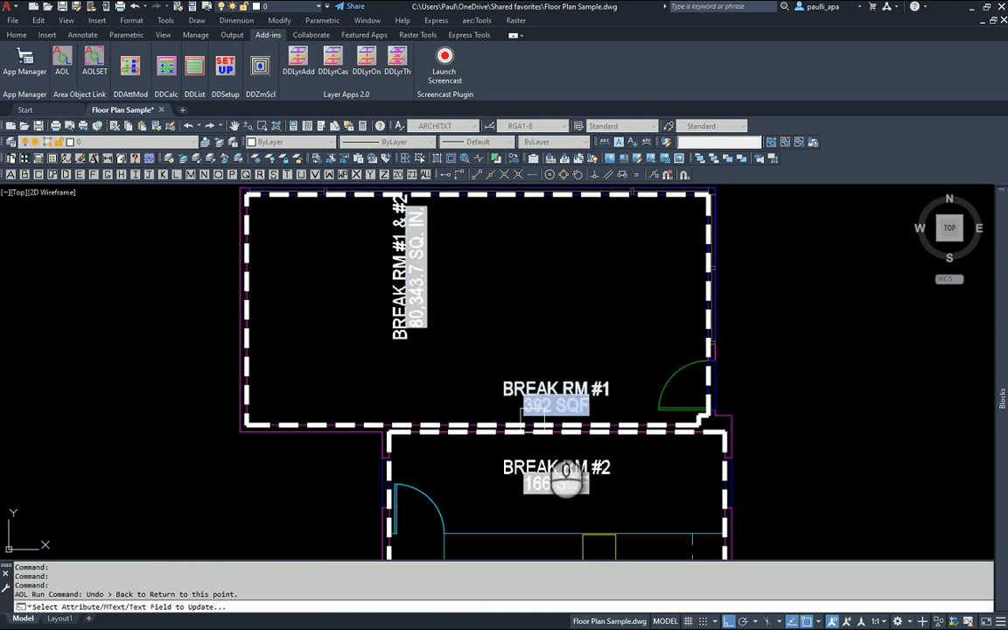
pyautogui.click(567, 409)
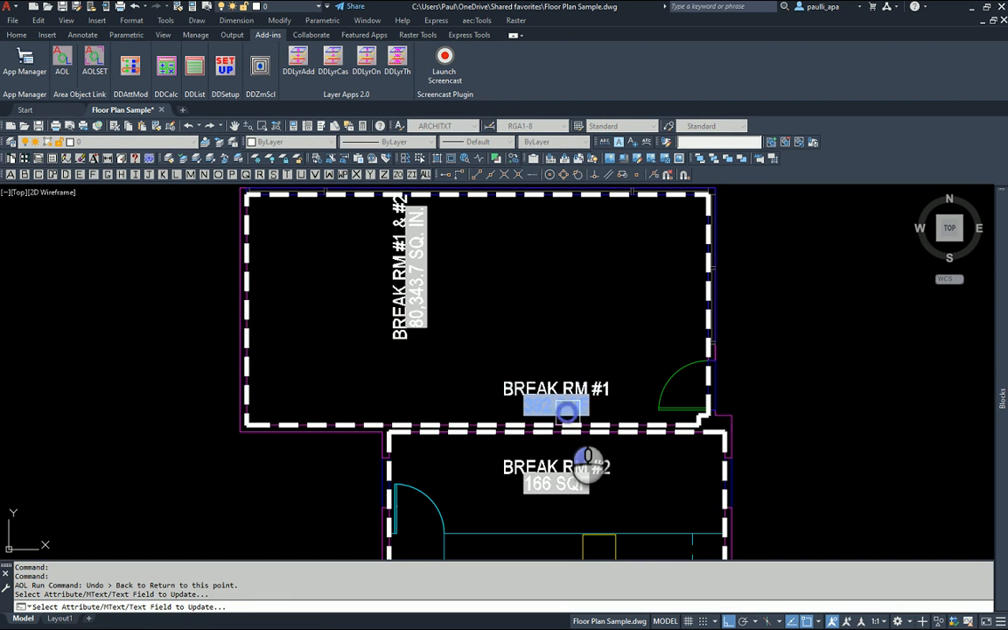
pyautogui.click(560, 484)
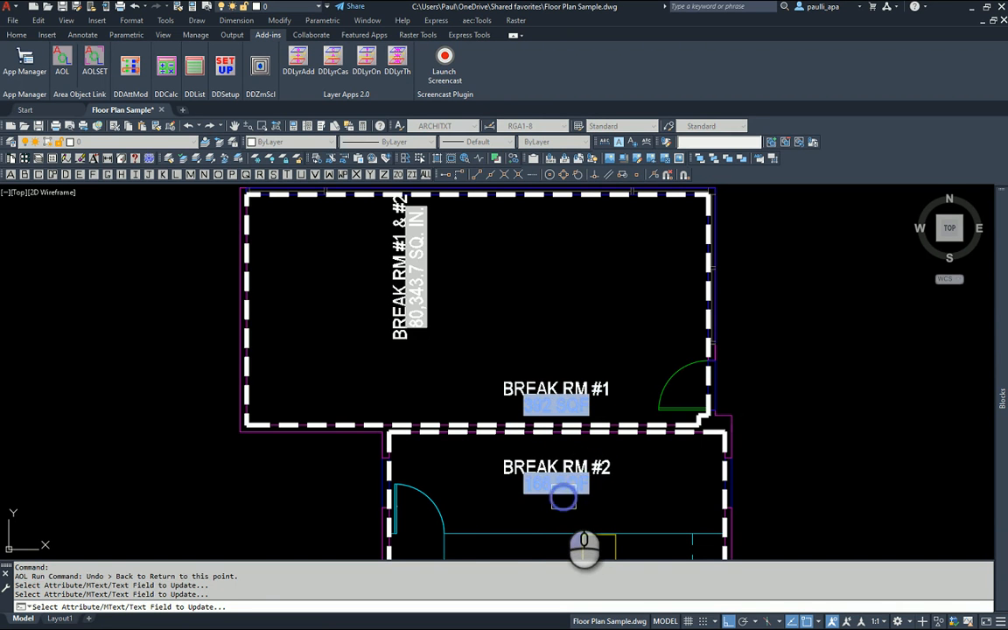
pyautogui.rightClick(472, 500)
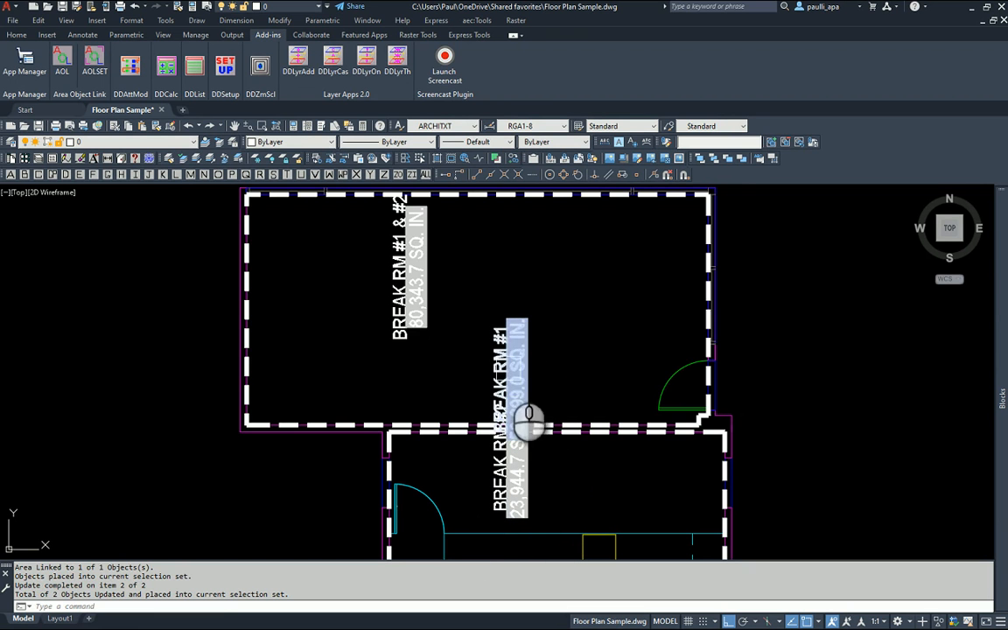
# Reopen the Area Object Link settings, set the Update selection to Txts & Blks, and set the rotation to 0
pyautogui.click(96, 63)
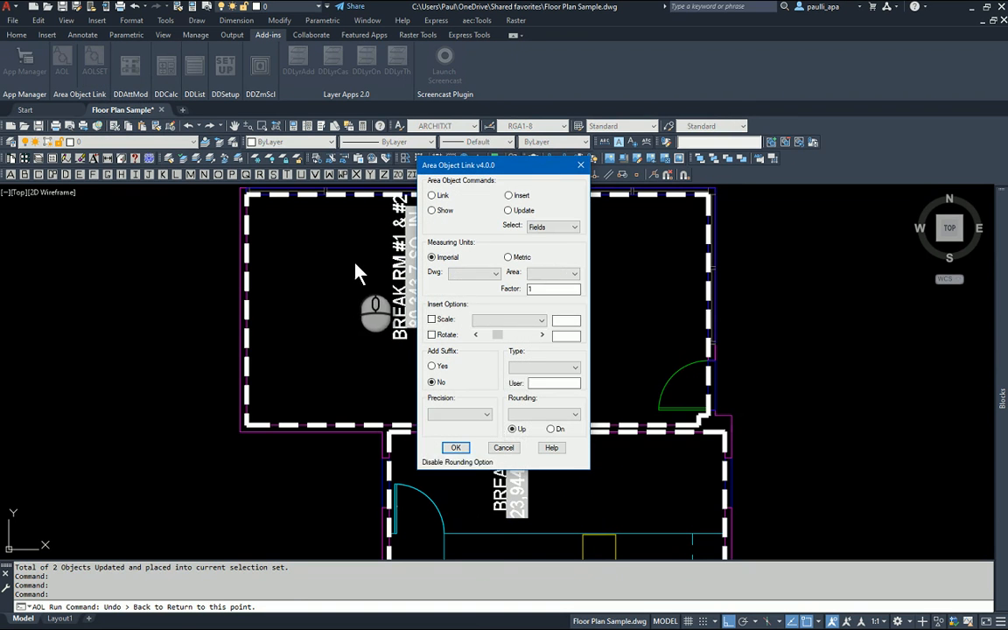
pyautogui.click(553, 228)
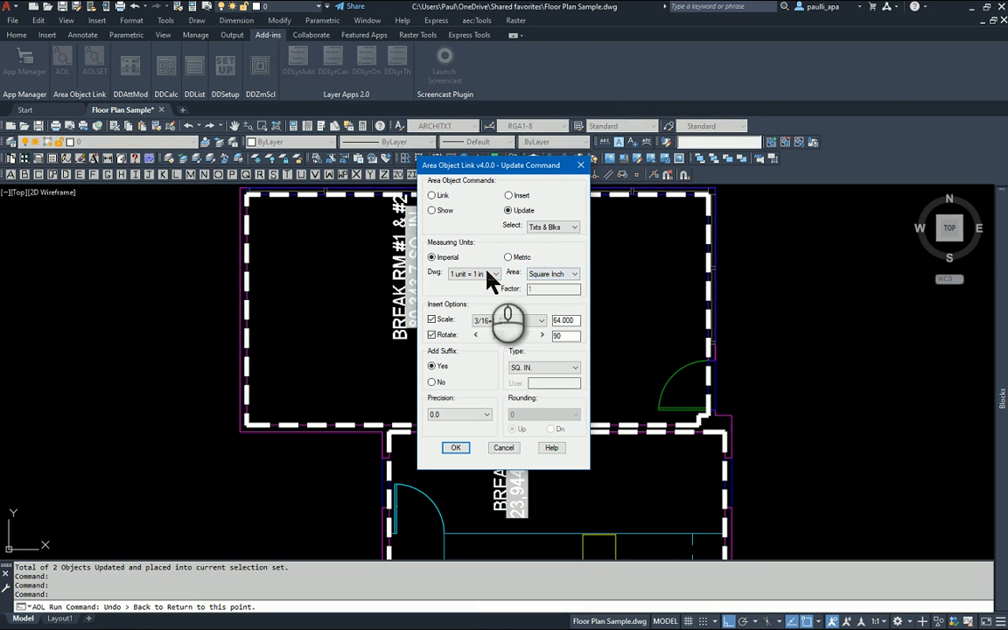
pyautogui.click(476, 336)
pyautogui.click(475, 337)
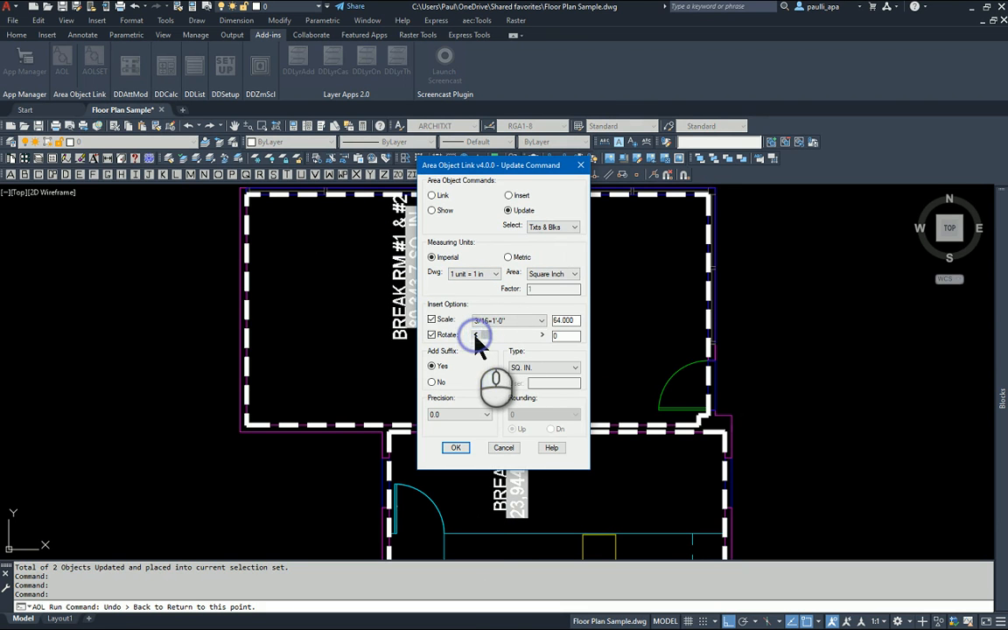
# Set the suffix type to SI, the precision to 0 and the rounding to 10, and accept the update settings
pyautogui.click(555, 367)
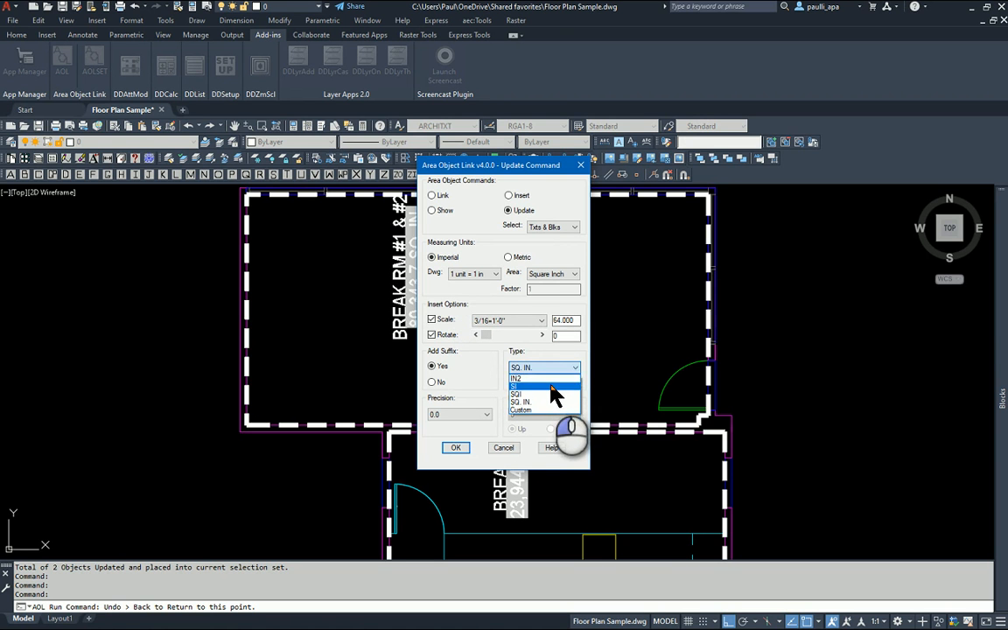
pyautogui.click(538, 386)
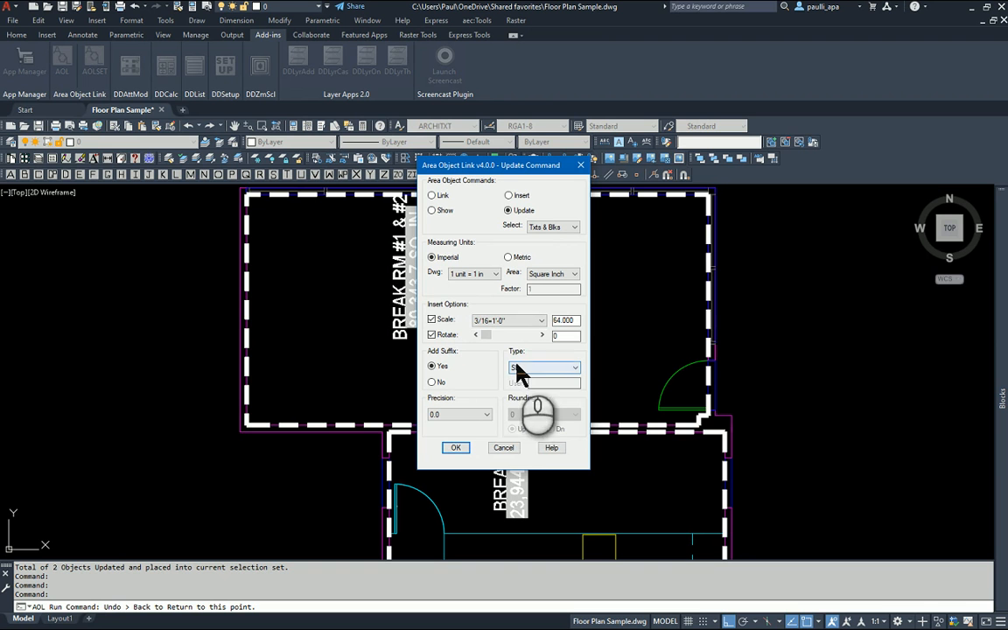
pyautogui.click(482, 415)
pyautogui.click(477, 427)
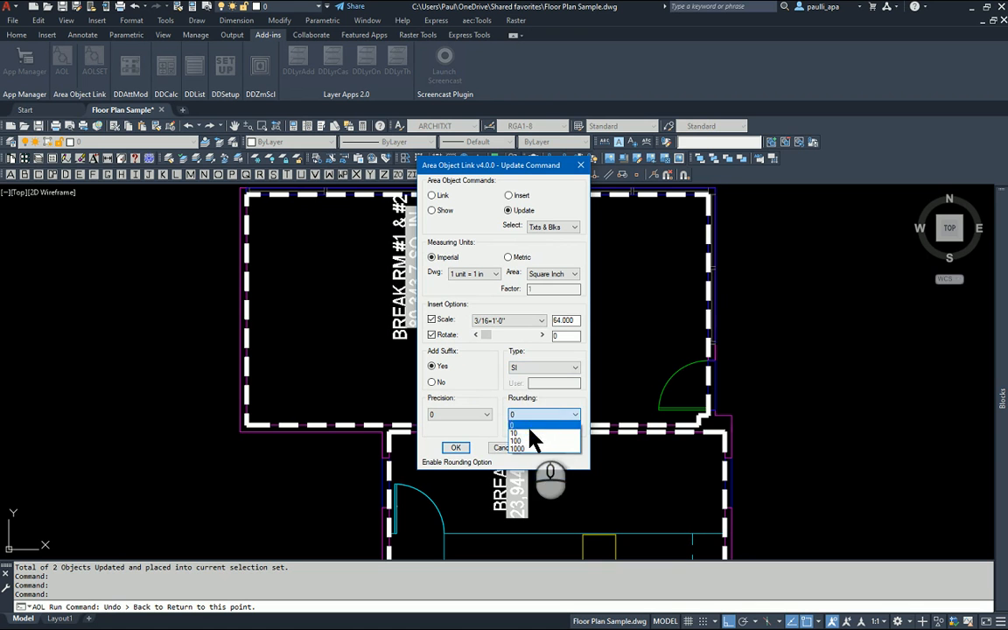
pyautogui.click(525, 433)
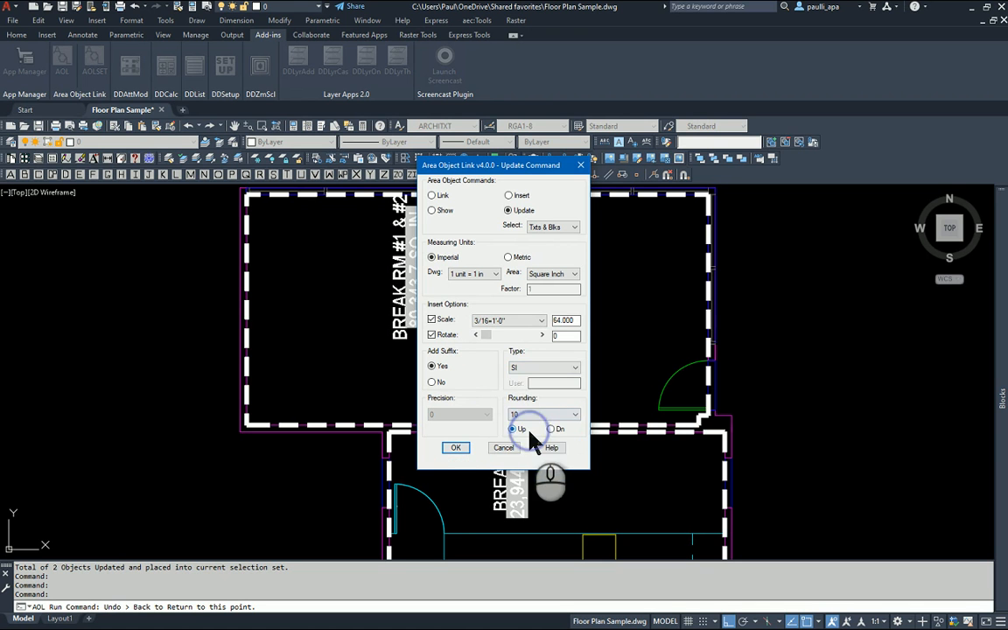
pyautogui.click(456, 448)
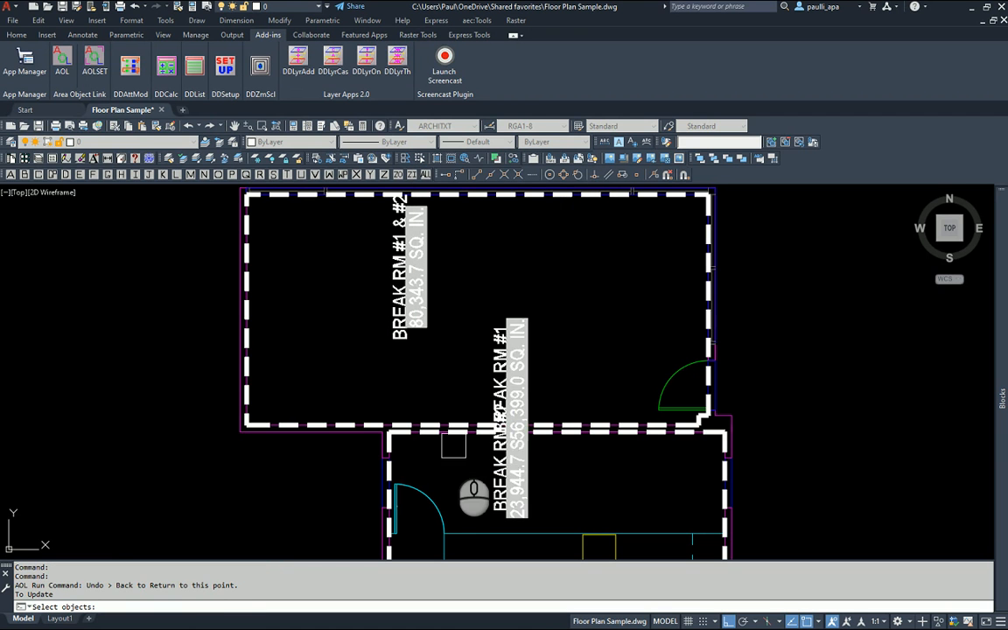
# Update all three break room labels together by selecting them with one crossing window
pyautogui.click(573, 490)
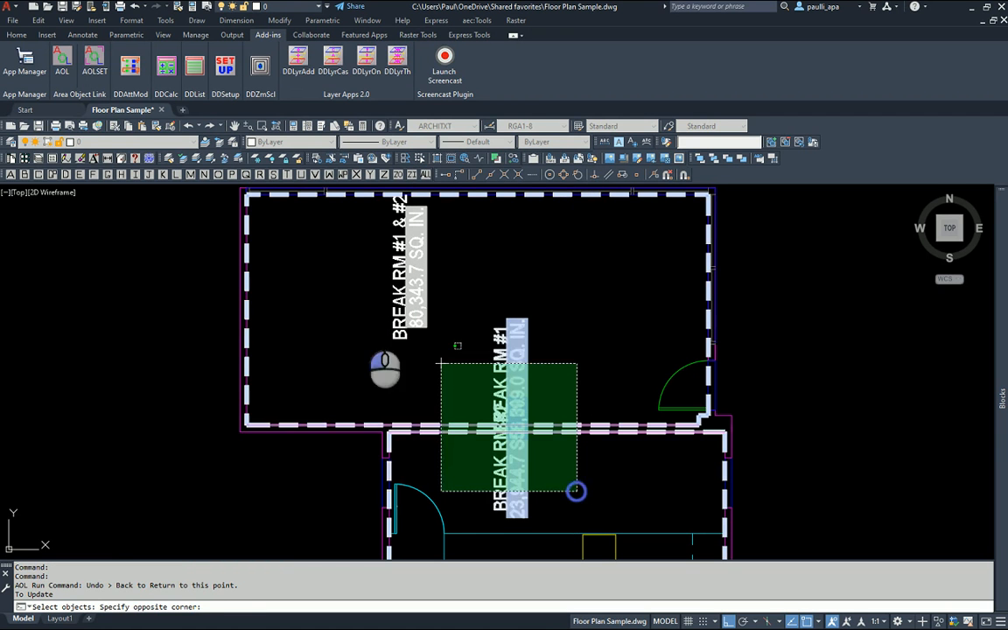
pyautogui.click(293, 274)
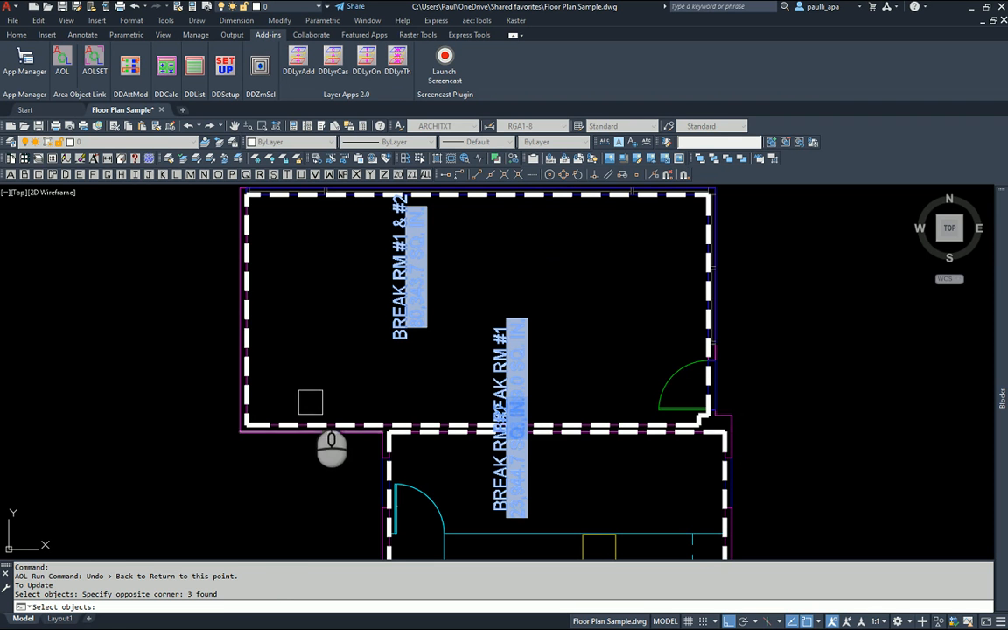
pyautogui.rightClick(327, 368)
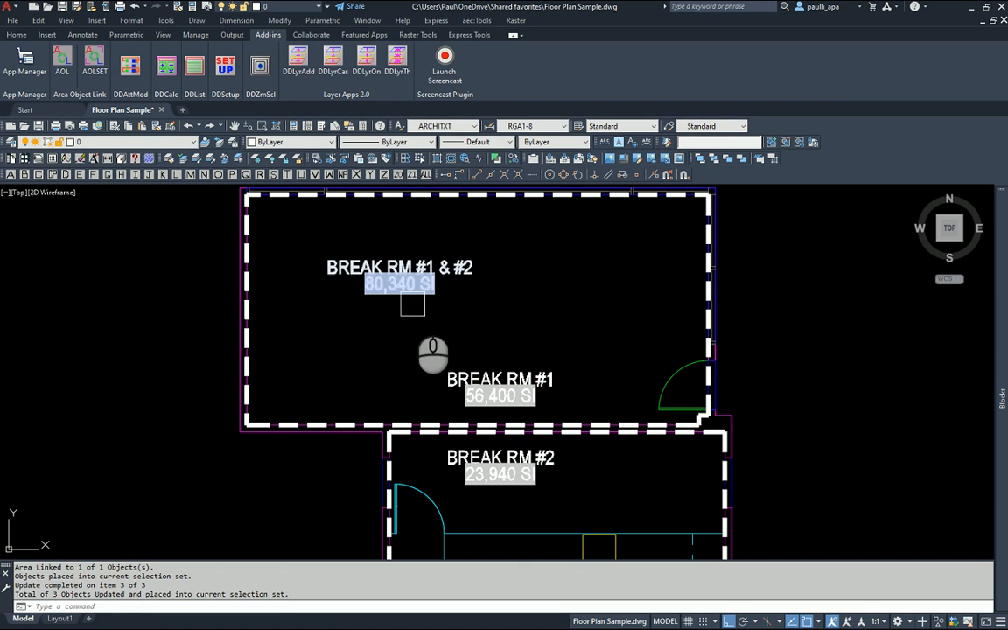
# Examine the field formula behind the BREAK RM #1 & #2 label's area attribute, and close the field and attribute editors
pyautogui.doubleClick(404, 292)
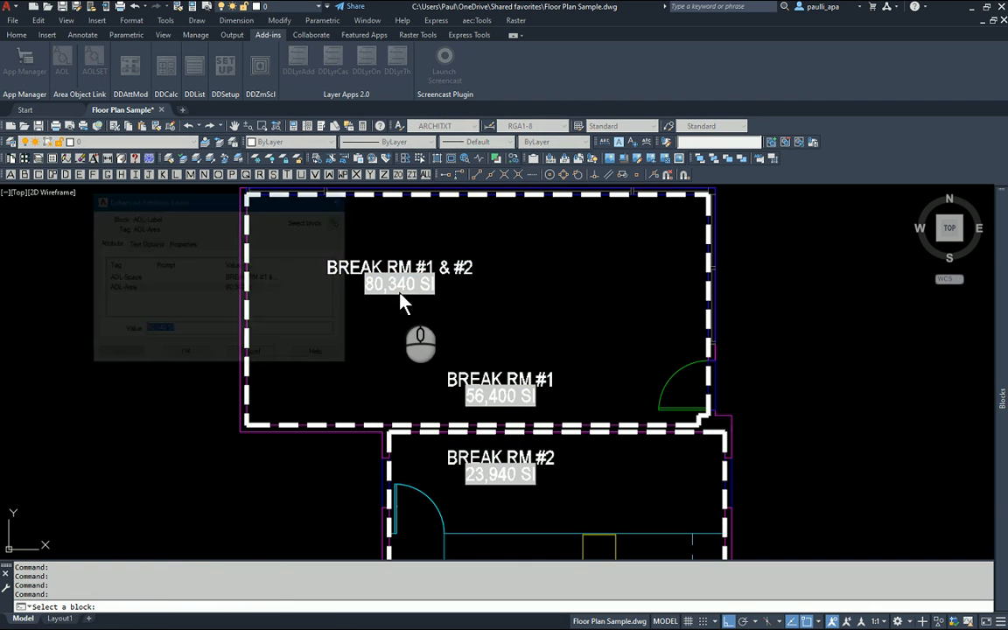
pyautogui.doubleClick(165, 339)
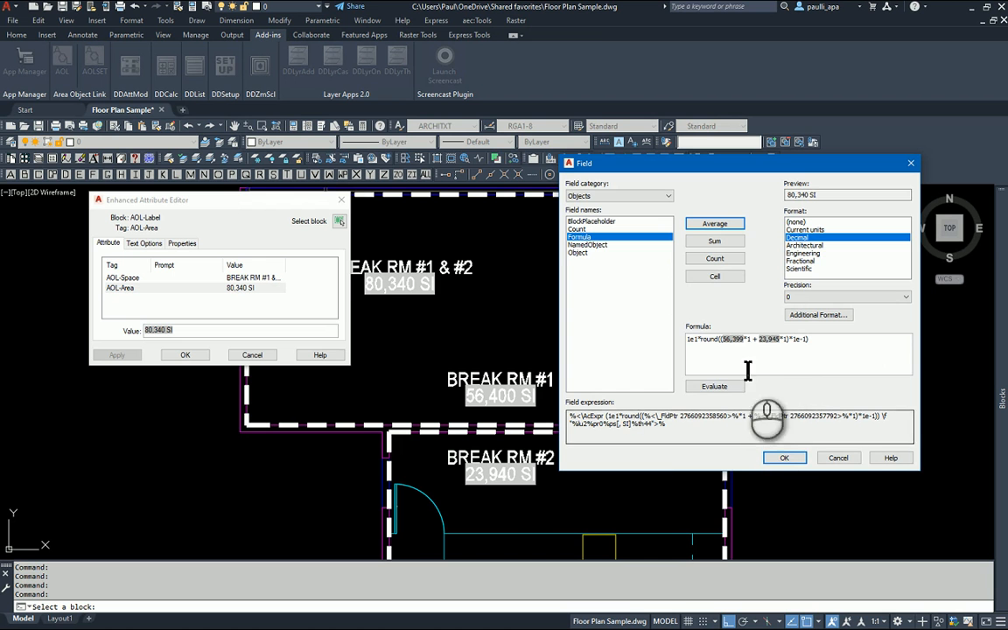
pyautogui.click(778, 458)
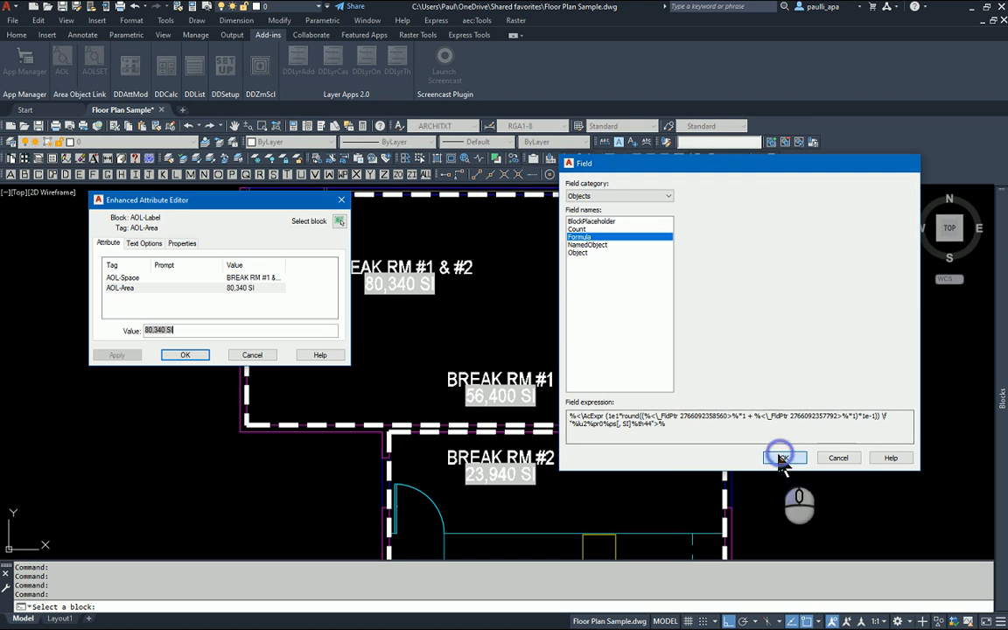
pyautogui.click(184, 355)
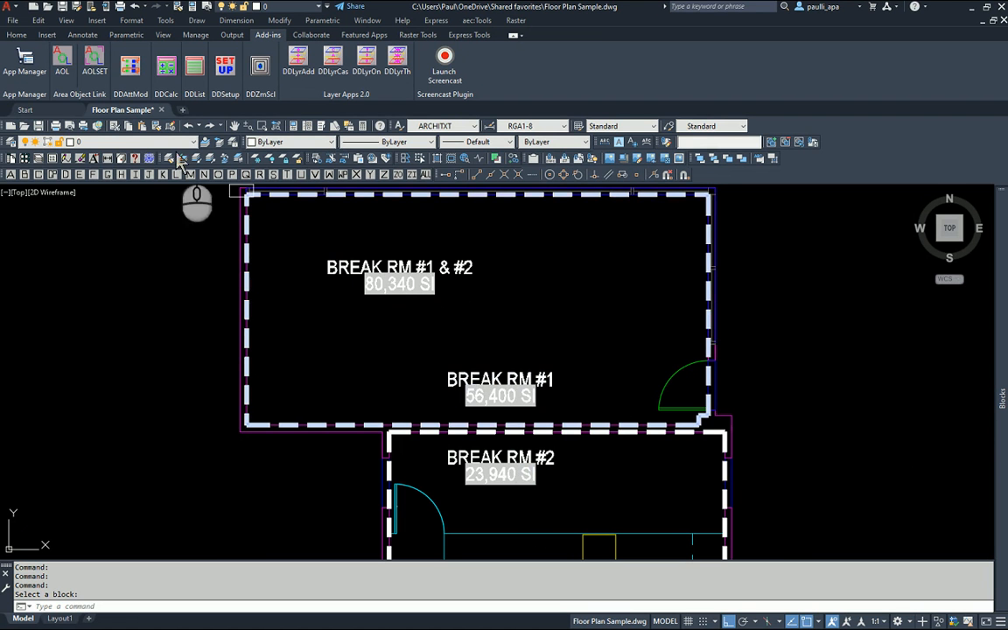
# Open the Area Object Link settings, set the area unit to Square Feet and the suffix type to Custom
pyautogui.click(95, 66)
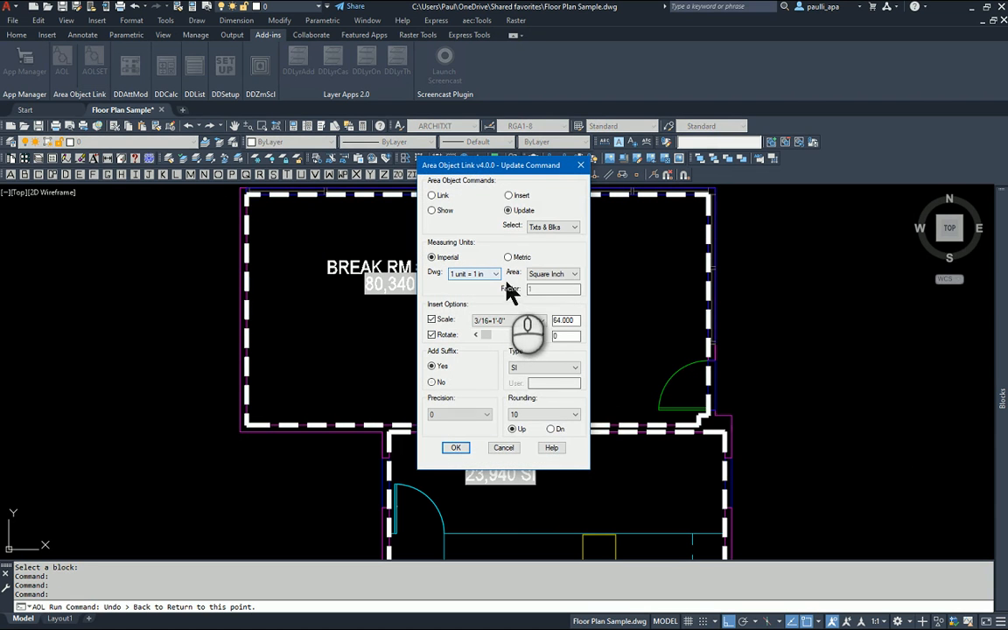
pyautogui.click(538, 369)
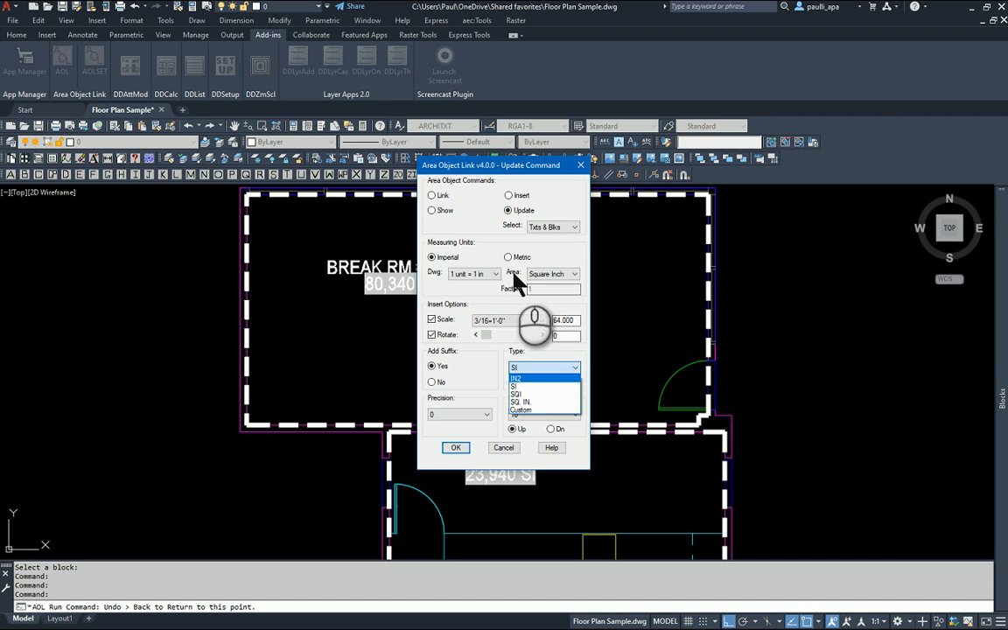
pyautogui.click(542, 275)
pyautogui.click(544, 277)
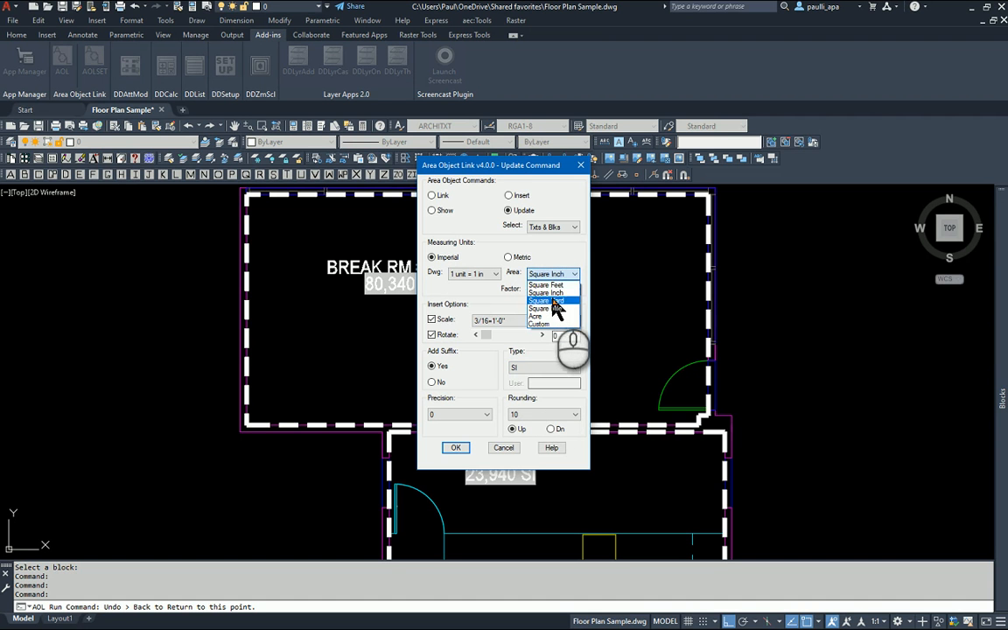
pyautogui.click(558, 295)
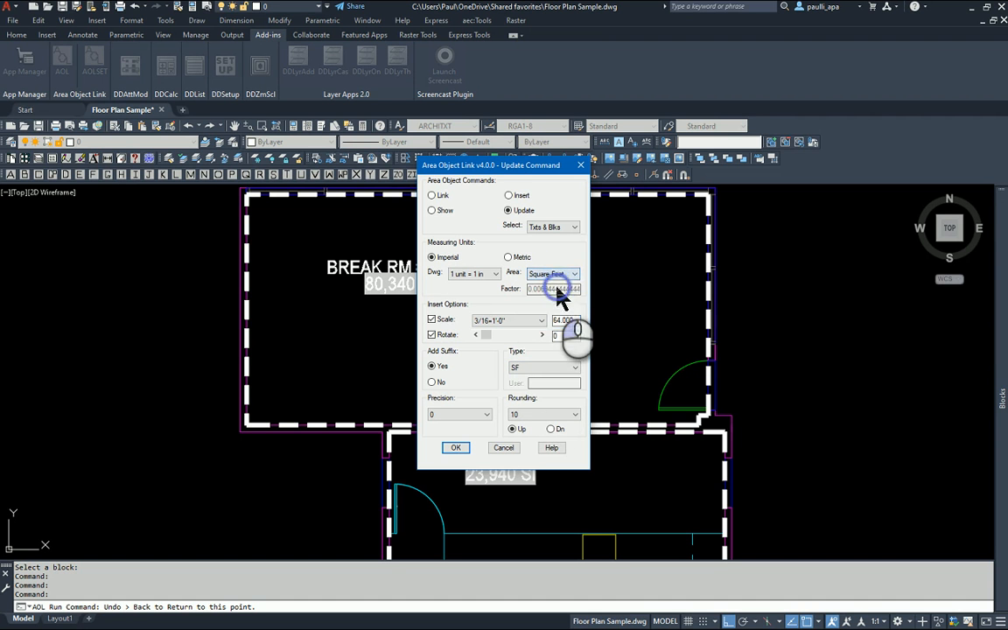
pyautogui.click(531, 374)
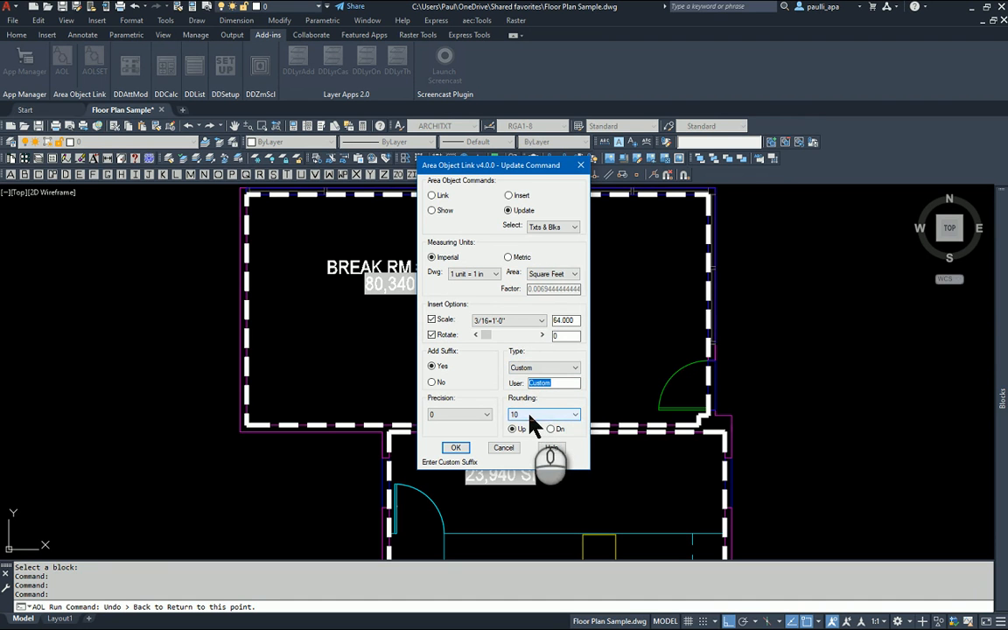
# Set the update rounding to 0 and the precision to 0.00
pyautogui.click(531, 416)
pyautogui.click(525, 427)
pyautogui.click(482, 414)
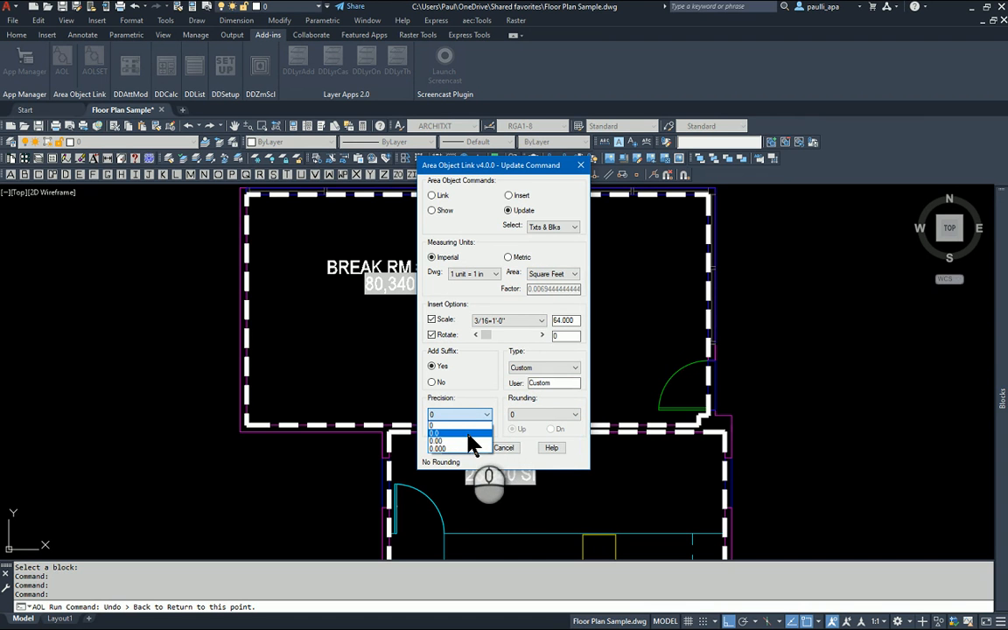
pyautogui.click(469, 441)
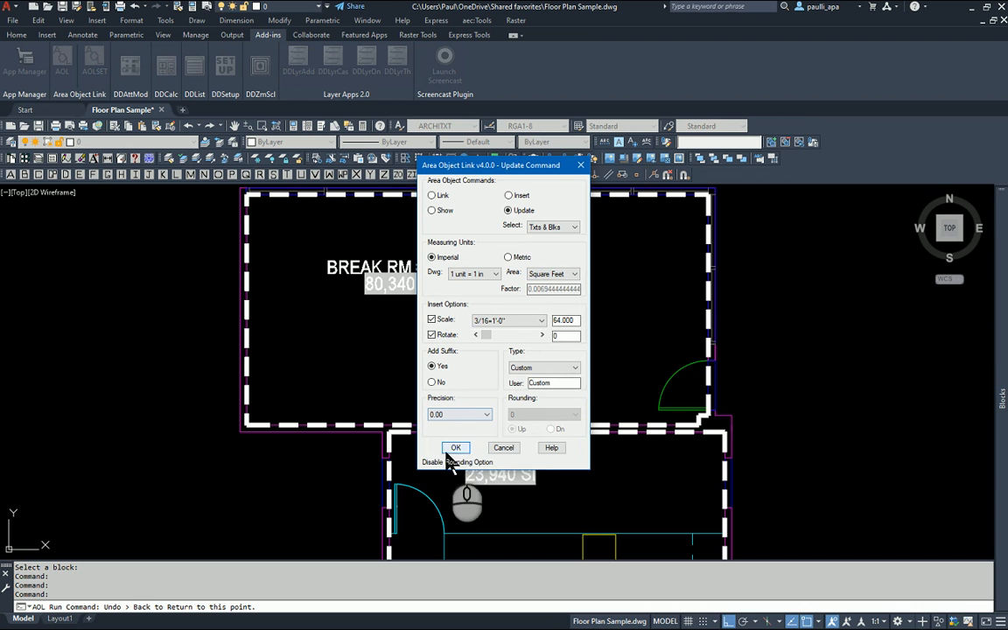
# Set the label scale to 1/8=1'-0" and accept the update settings
pyautogui.click(534, 321)
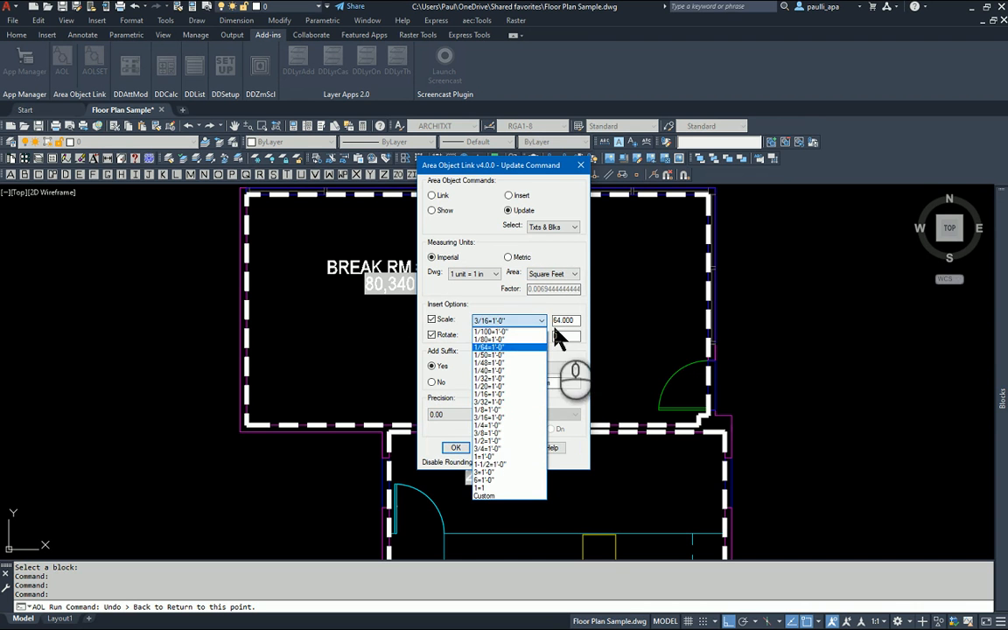
pyautogui.click(503, 404)
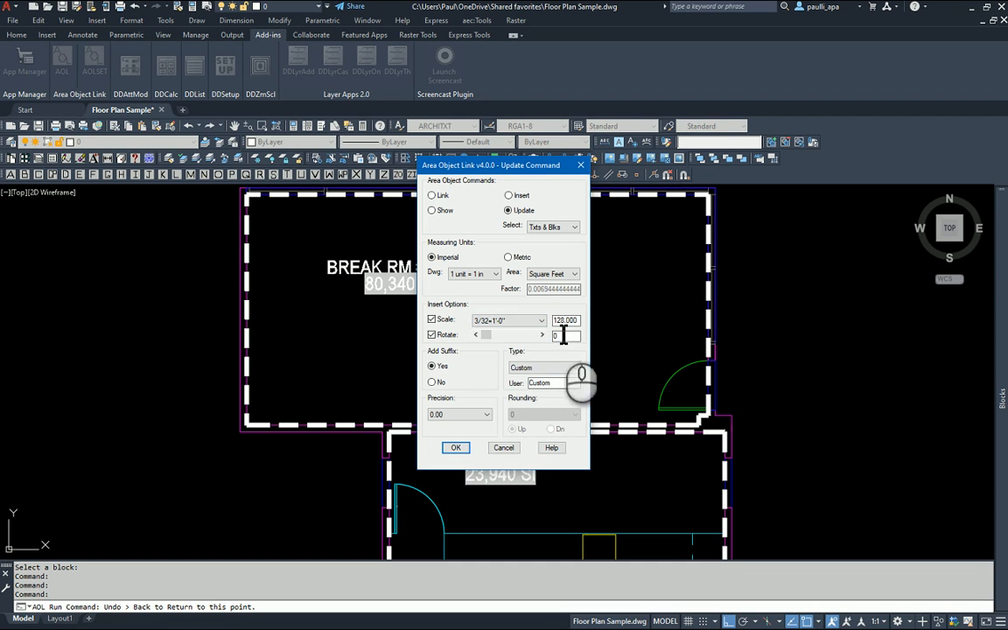
pyautogui.click(535, 324)
pyautogui.click(522, 410)
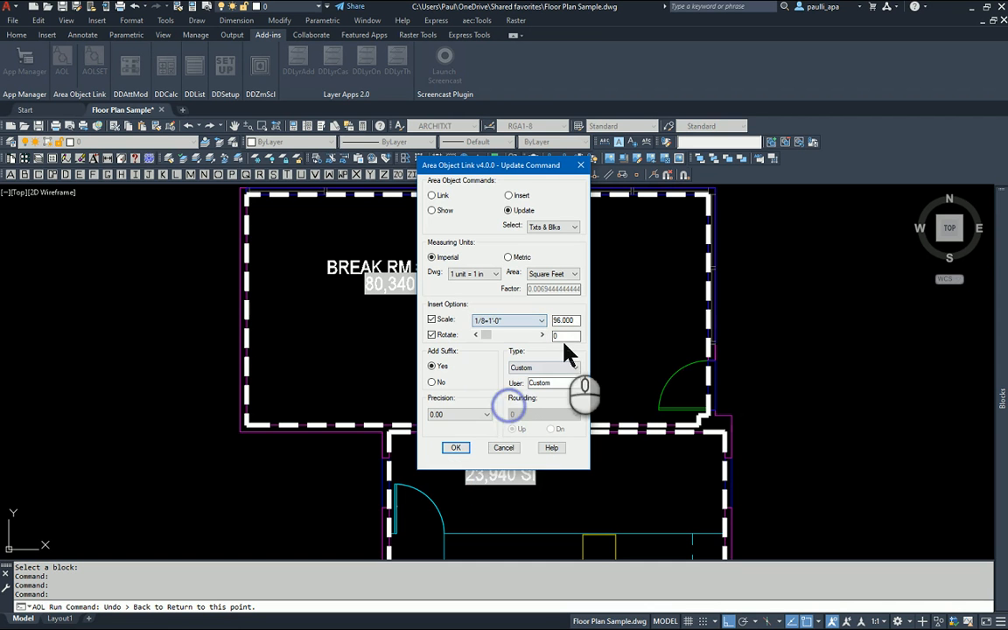
pyautogui.click(457, 448)
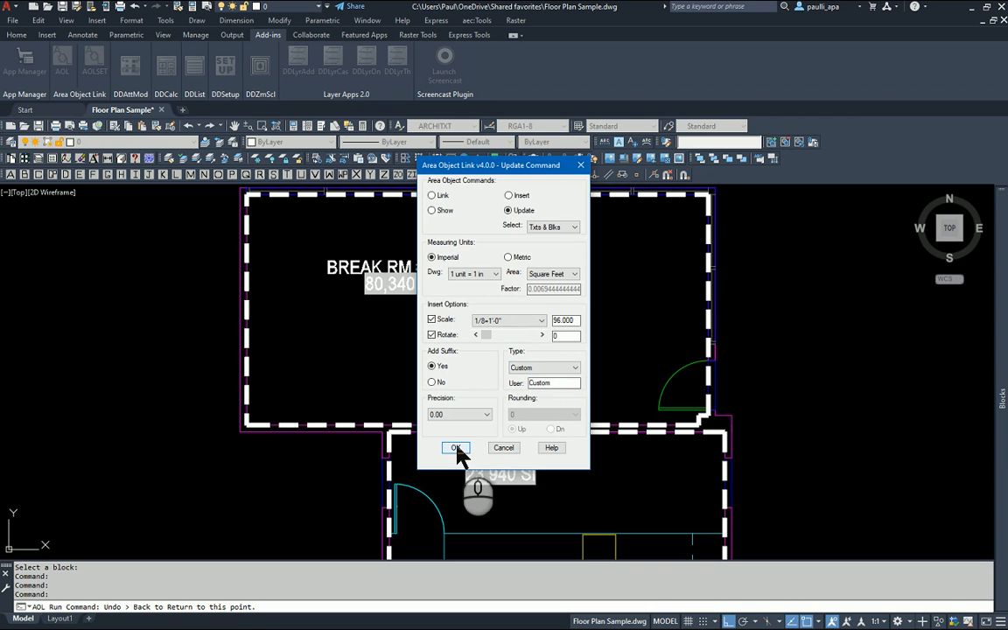
pyautogui.click(457, 448)
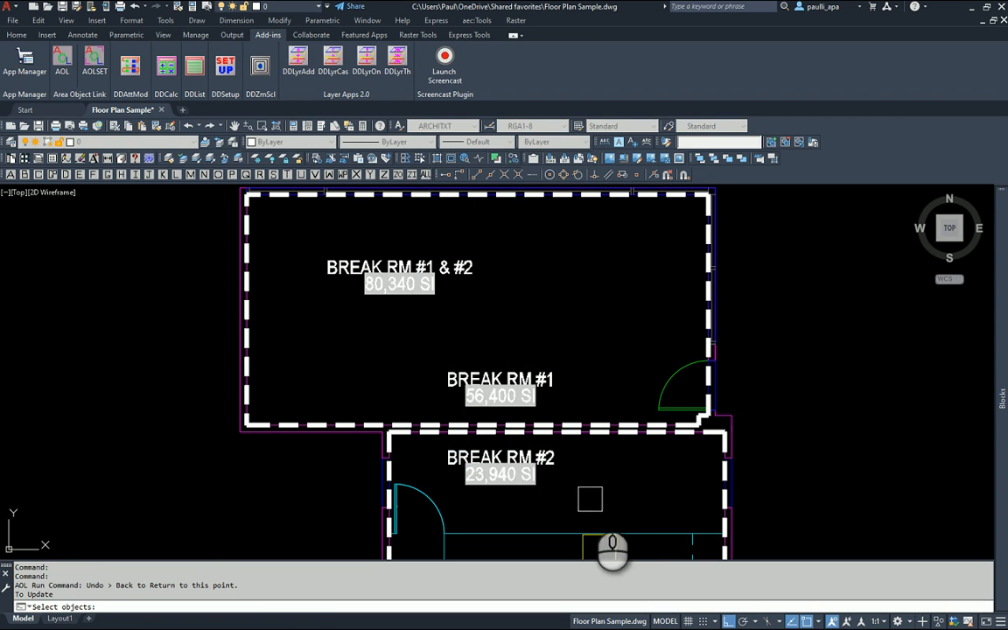
# Update the BREAK RM #1 & #2, BREAK RM #1 and BREAK RM #2 labels together with a single crossing selection
pyautogui.click(599, 501)
pyautogui.click(241, 249)
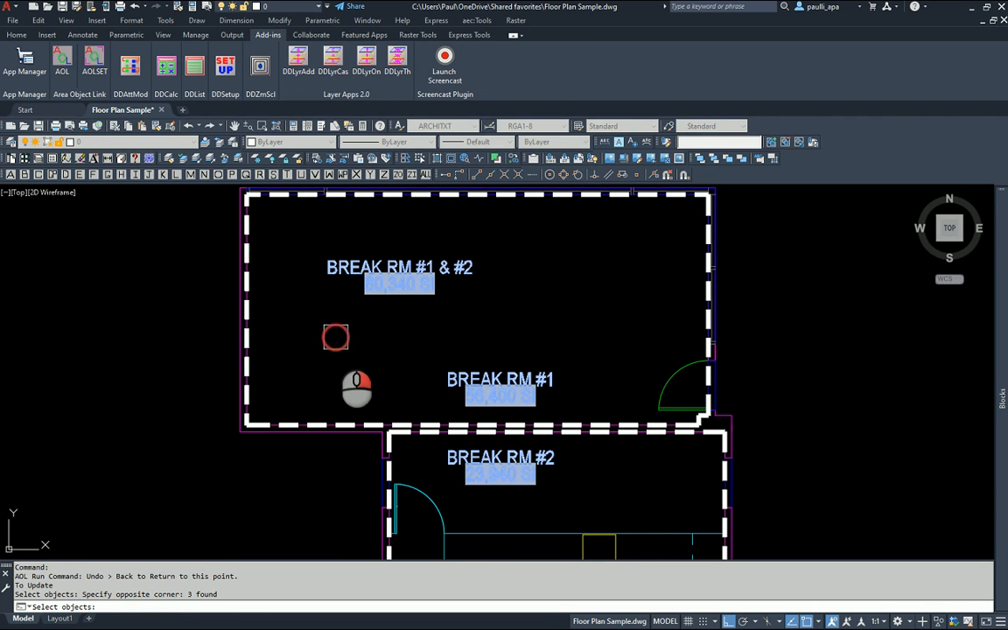
pyautogui.rightClick(335, 337)
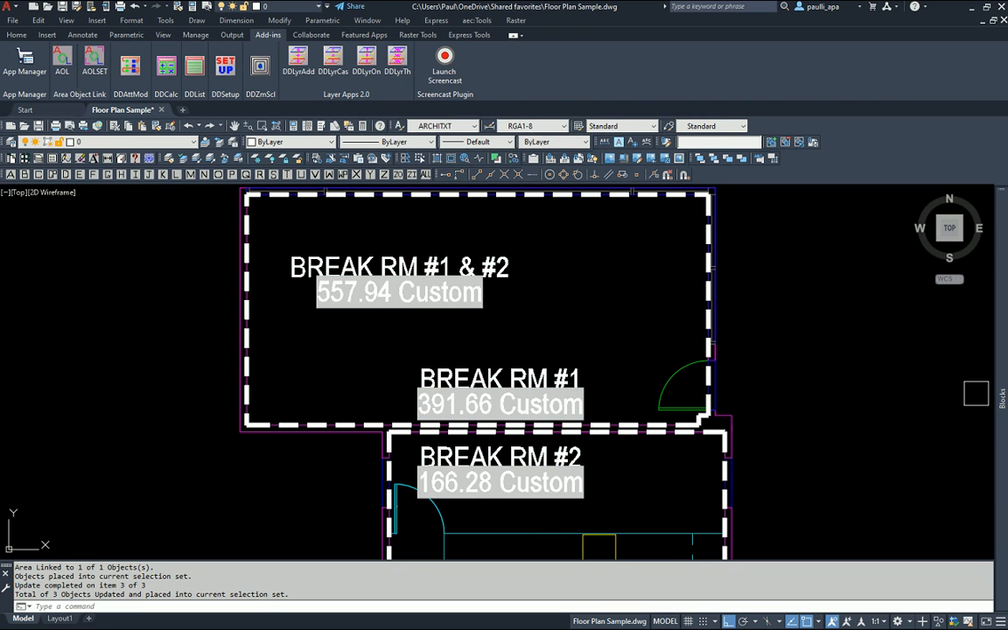
# Reopen the Area Object Link settings for the Update command
pyautogui.click(97, 63)
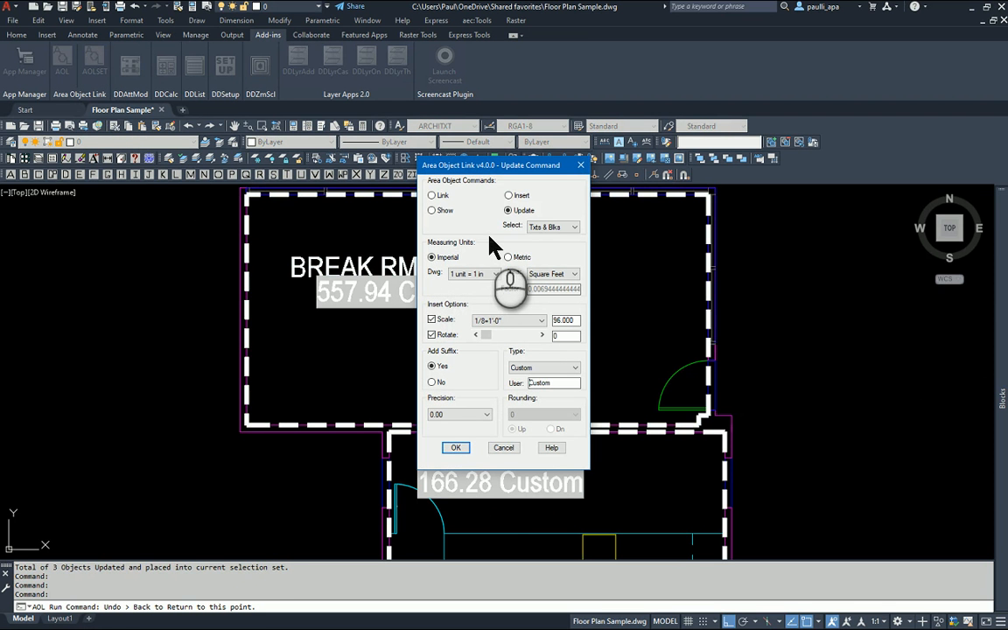